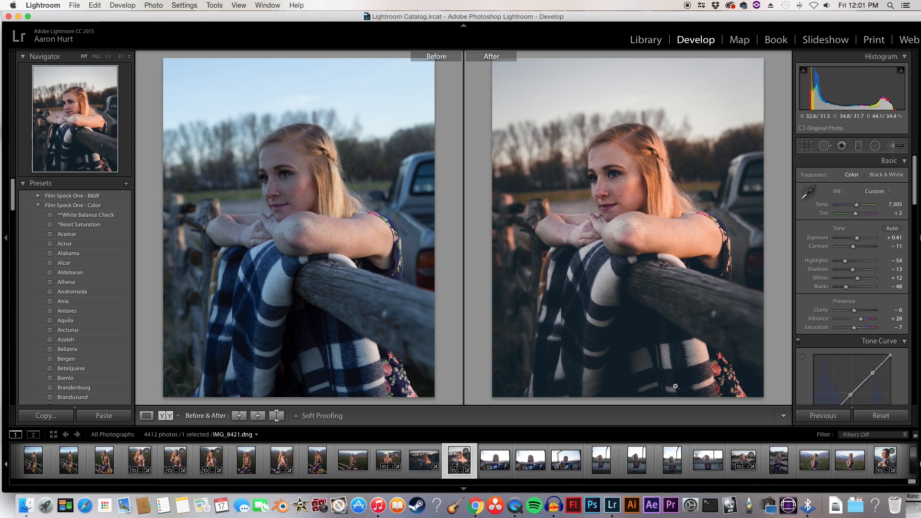
Step: Return from the before/after comparison to the single-photo view and reset all develop edits on IMG_8421.dng
left_click(147, 416)
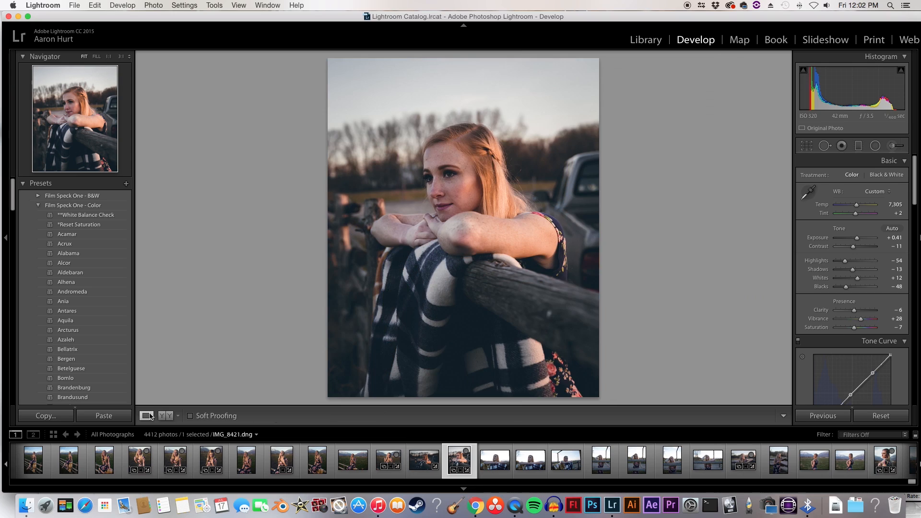
left_click(880, 417)
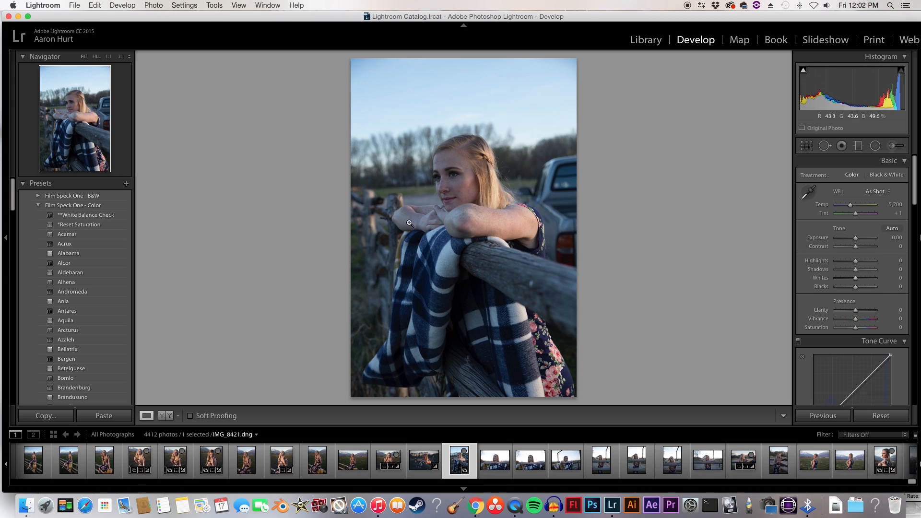
Step: Crop the portrait to a 4 x 5 / 8 x 10 aspect ratio and shift the photo slightly down within the frame
left_click(811, 147)
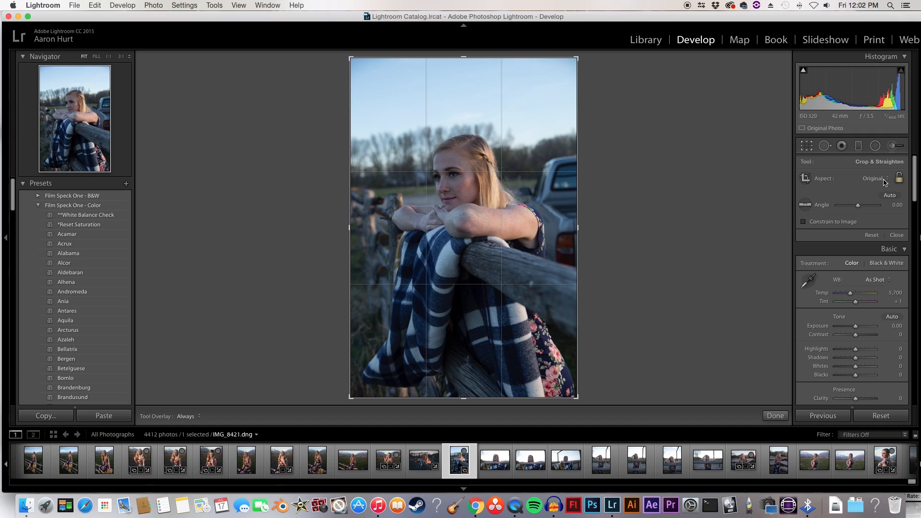
left_click(881, 180)
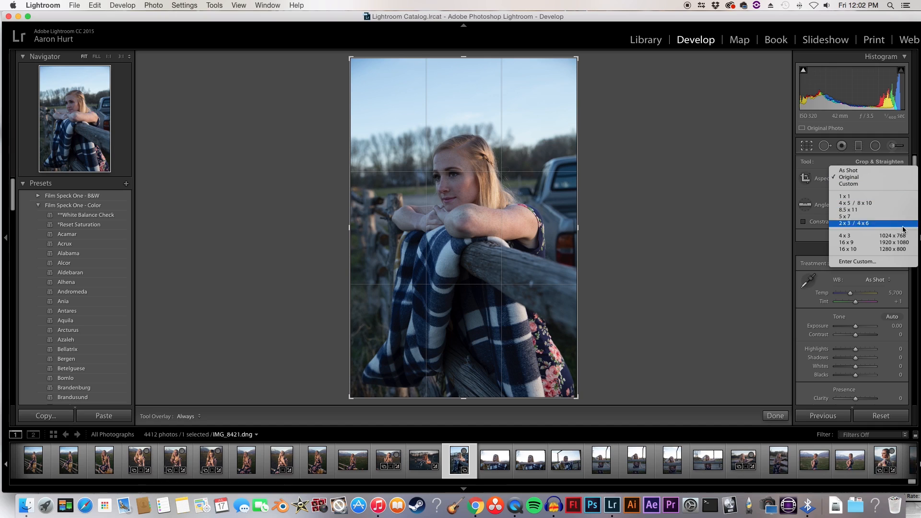
left_click(890, 204)
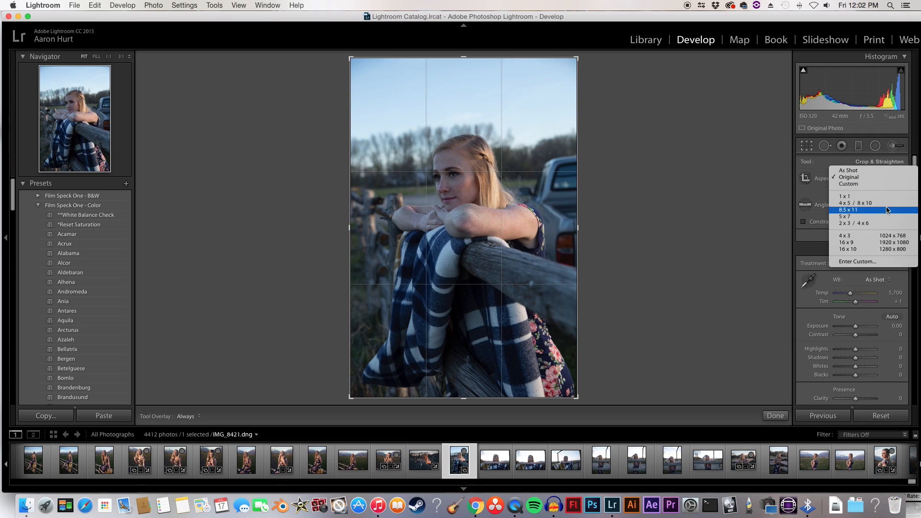
left_click_drag(509, 211, 512, 217)
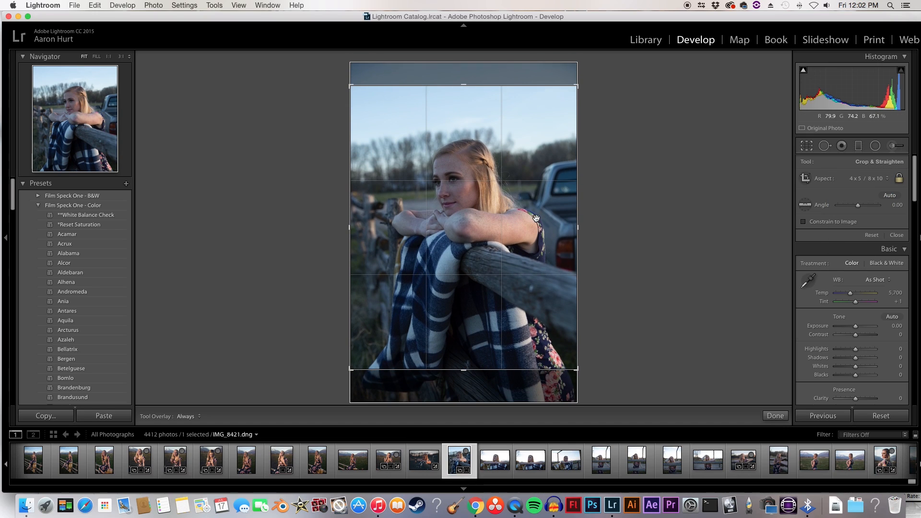
left_click_drag(579, 226, 532, 224)
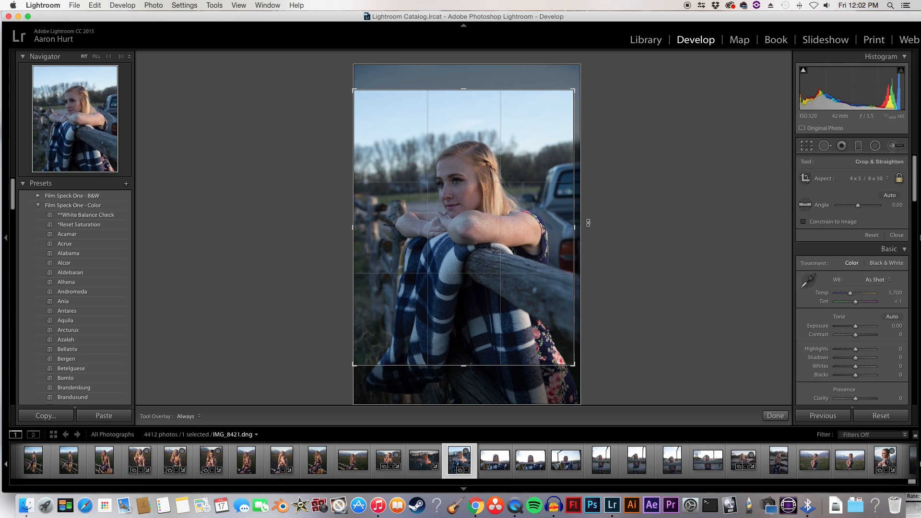
mouse_move(578, 228)
left_mouse_down()
mouse_move(562, 226)
mouse_move(582, 224)
left_mouse_up()
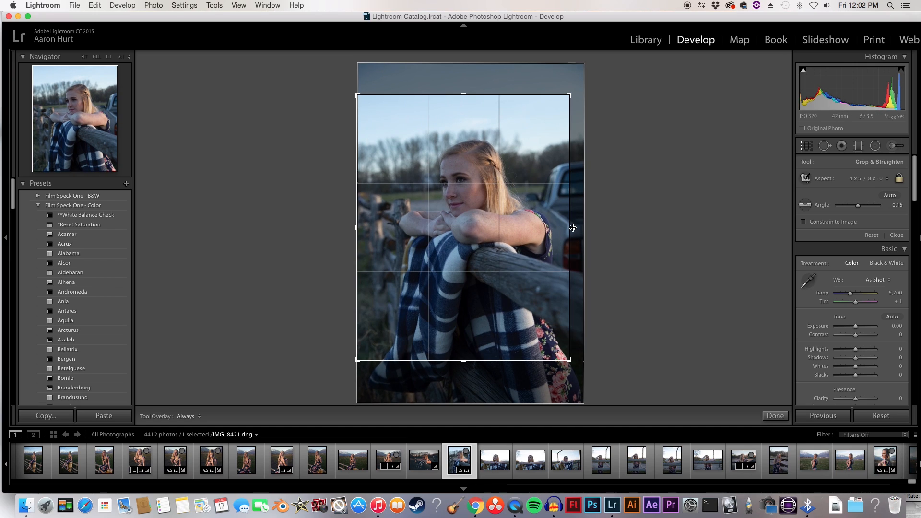
key("super+z")
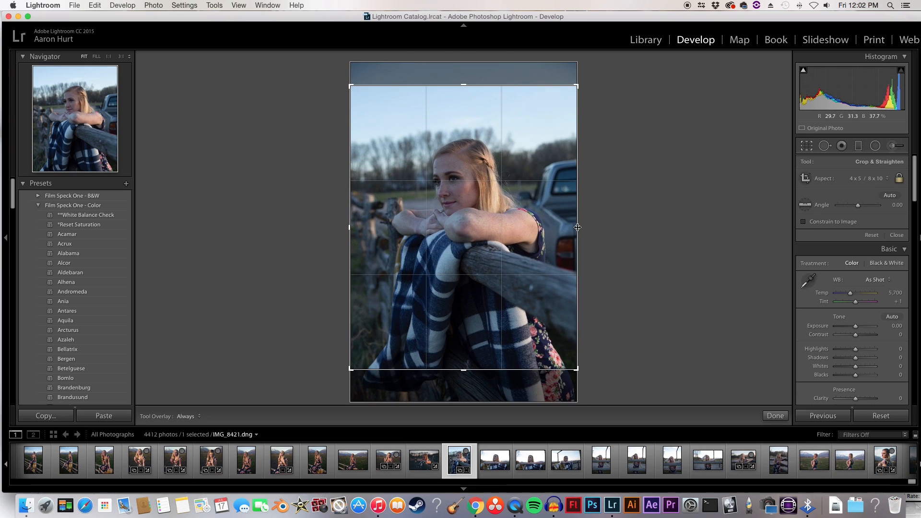
Step: Tighten the crop frame very slightly from its side edge and apply the crop
left_click_drag(578, 228, 577, 229)
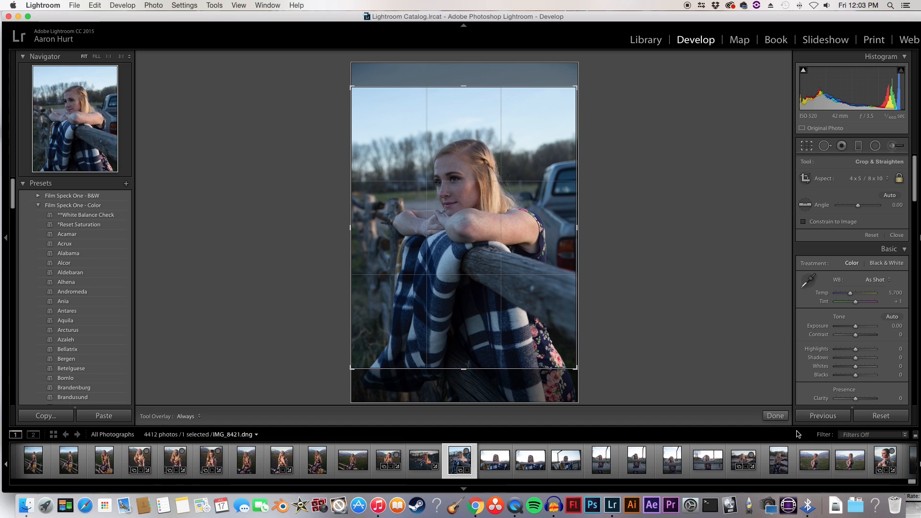
left_click(779, 415)
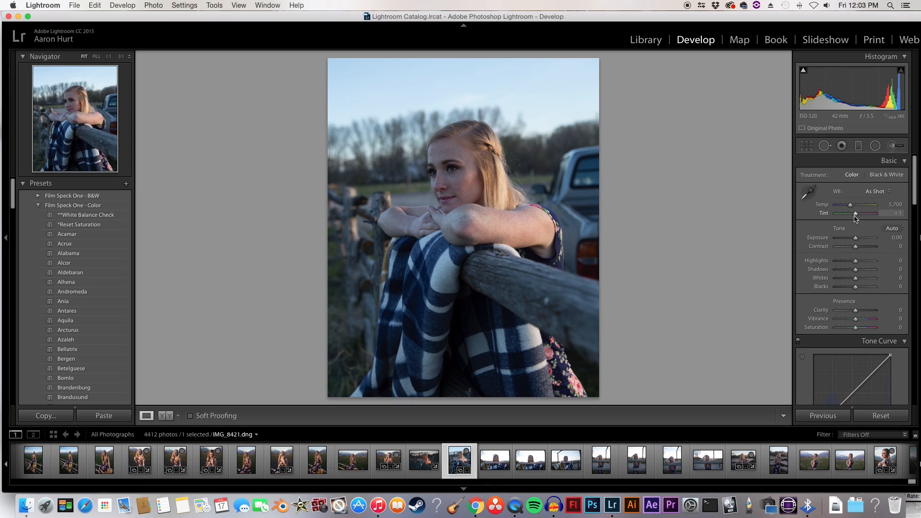
Step: Warm the white balance to a Temp of 6,691 and soften the photo with Contrast -7 and Clarity -5
scroll(853, 214, "down", 1)
scroll(850, 209, "up", 1)
left_click_drag(851, 203, 854, 206)
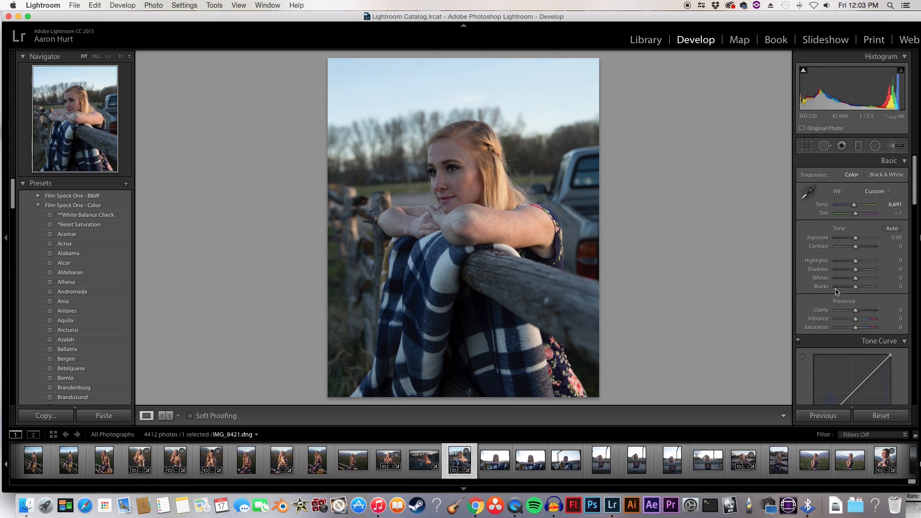
left_click_drag(855, 247, 853, 247)
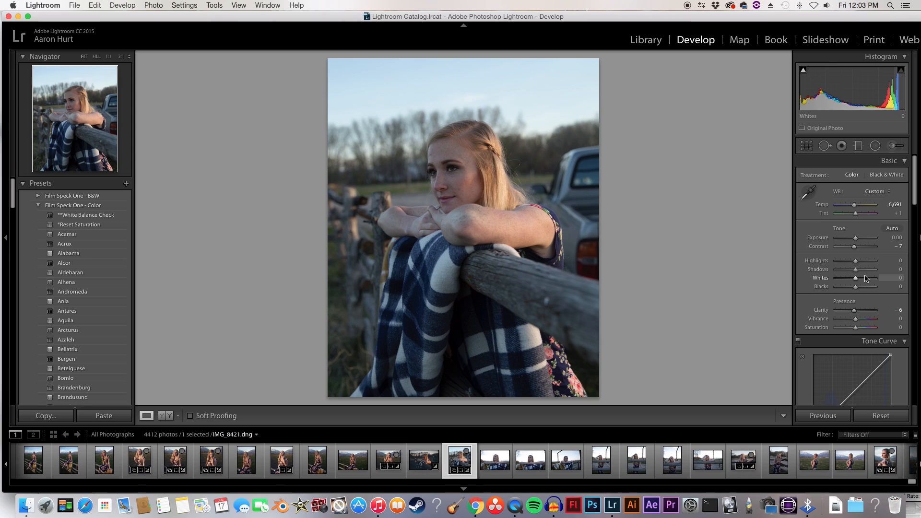
mouse_move(854, 310)
left_mouse_down()
mouse_move(836, 311)
mouse_move(853, 311)
left_mouse_up()
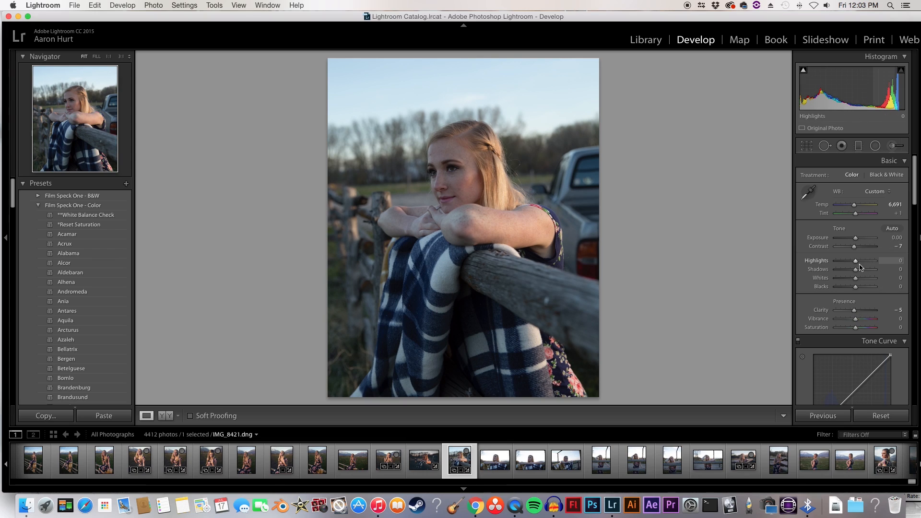
Step: Push Highlights to +100 and Whites to +99, and preview the highlight clipping on the photo
mouse_move(858, 266)
left_mouse_down()
mouse_move(839, 264)
mouse_move(852, 265)
left_mouse_up()
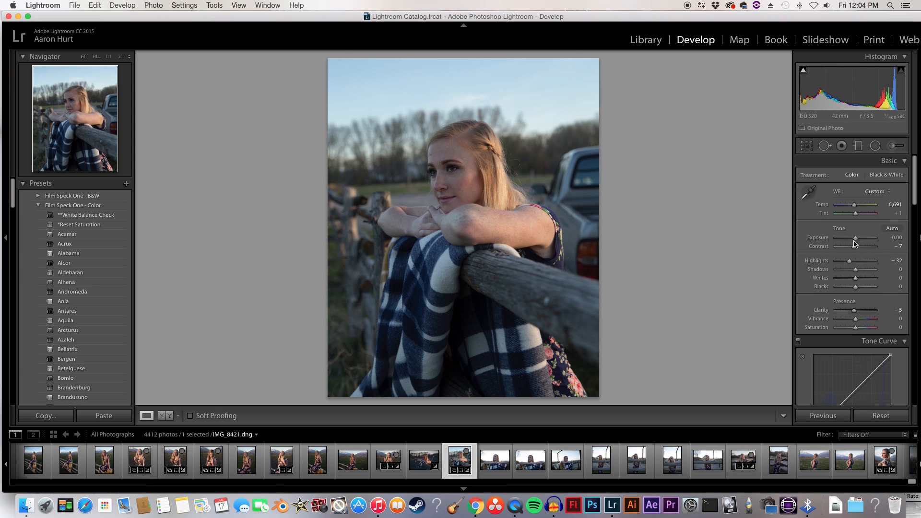
left_click_drag(849, 261, 883, 265)
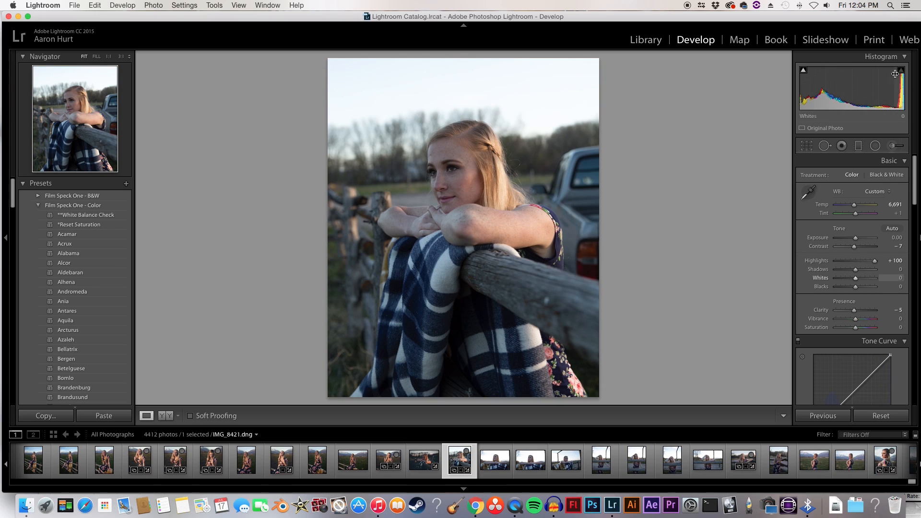
left_click_drag(856, 279, 884, 239)
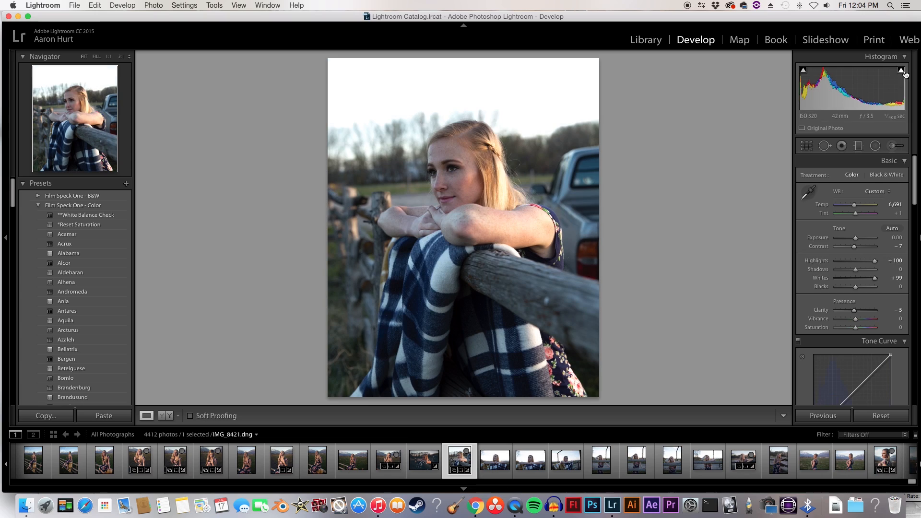
mouse_move(902, 71)
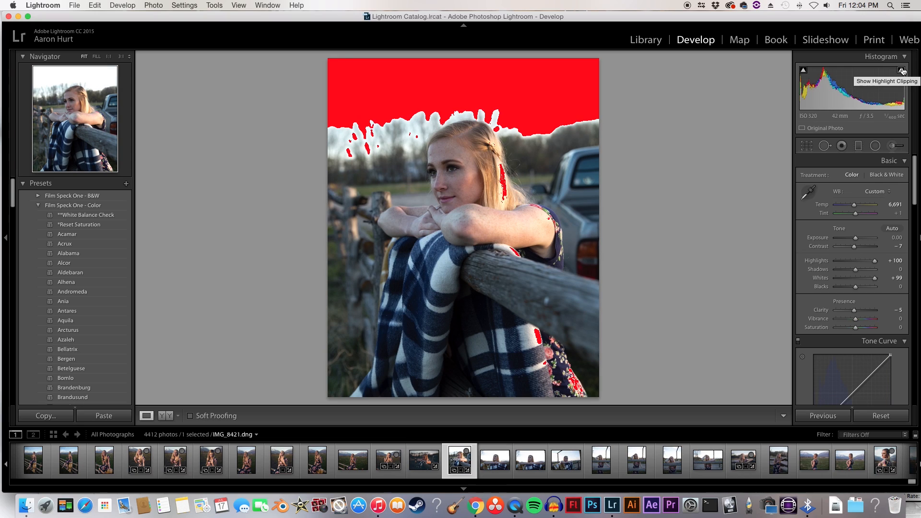
Step: Set Highlights to -21, Shadows to -22, Whites to +16 and Blacks to -19, and compare the photo before and after
left_click_drag(872, 281, 851, 261)
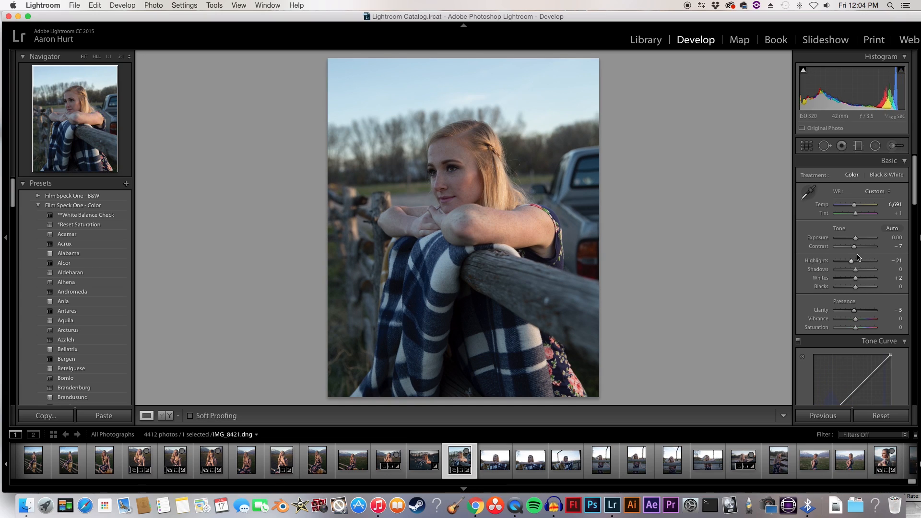
left_click_drag(858, 271, 854, 272)
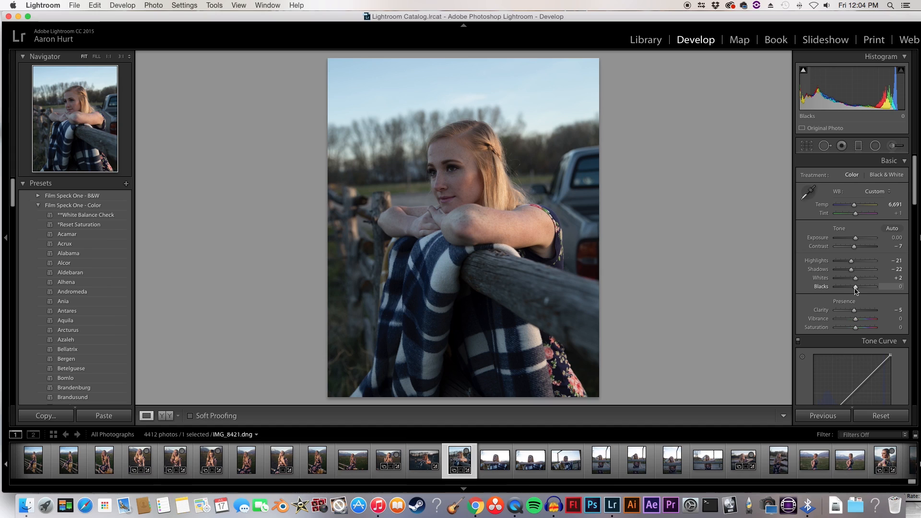
mouse_move(855, 291)
left_mouse_down()
mouse_move(850, 282)
mouse_move(861, 282)
left_mouse_up()
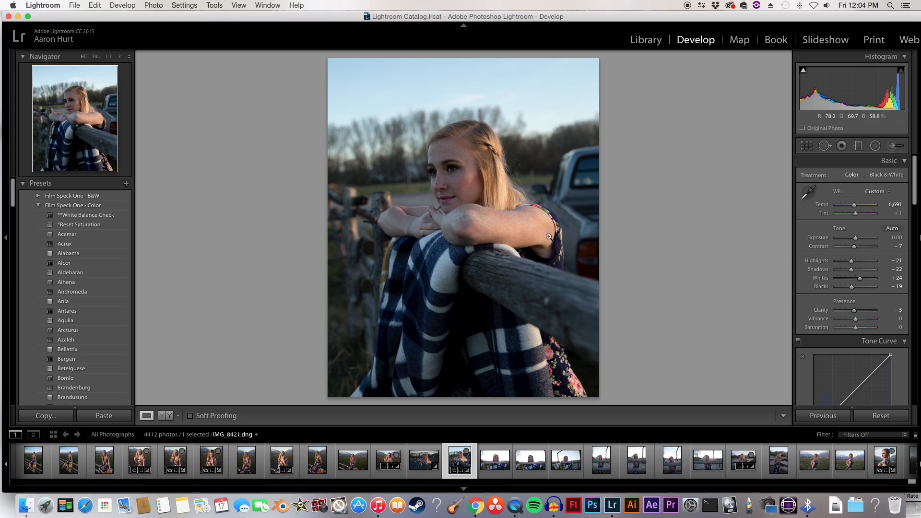
mouse_move(862, 281)
left_mouse_down()
mouse_move(876, 282)
mouse_move(860, 282)
left_mouse_up()
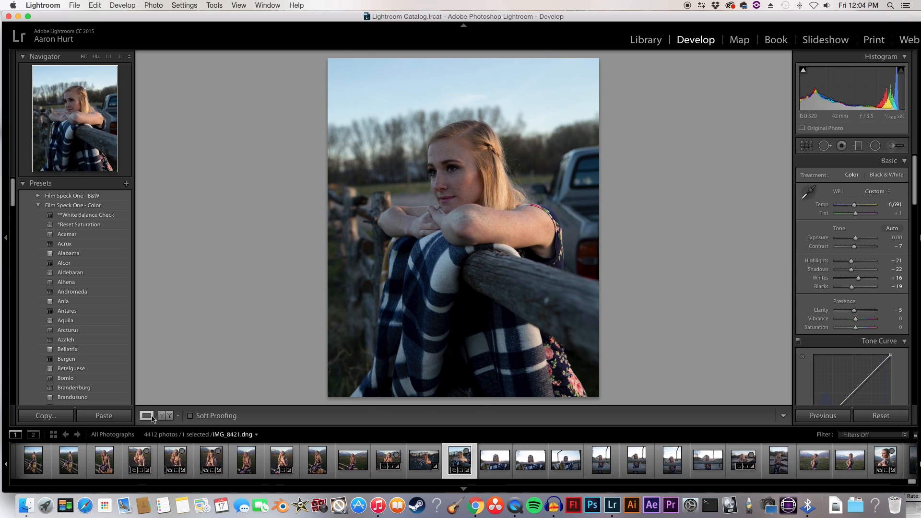
left_click(171, 417)
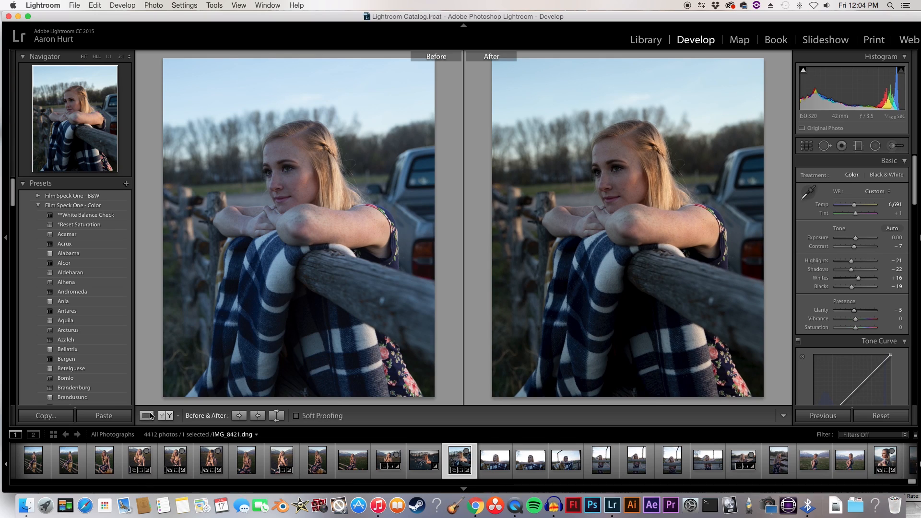
left_click(147, 416)
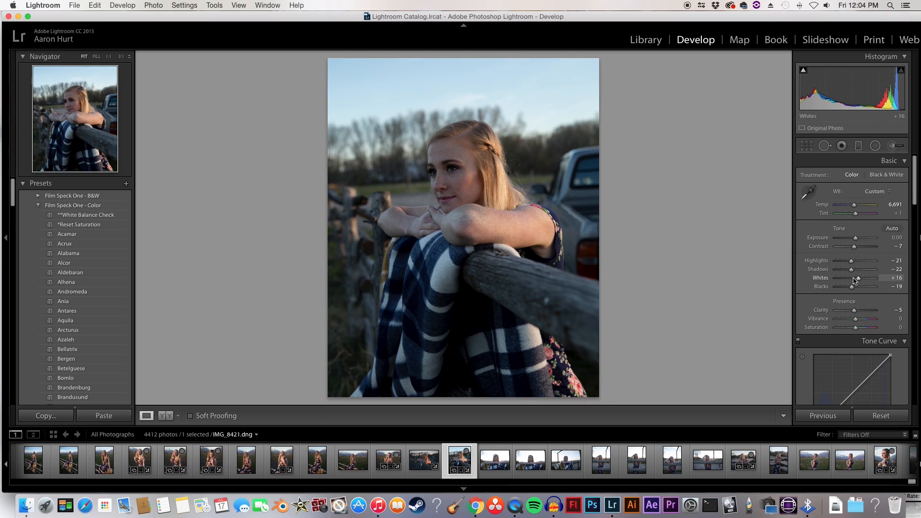
Step: Raise the photo's Exposure to +0.20 in 0.10 increments
left_click(817, 238)
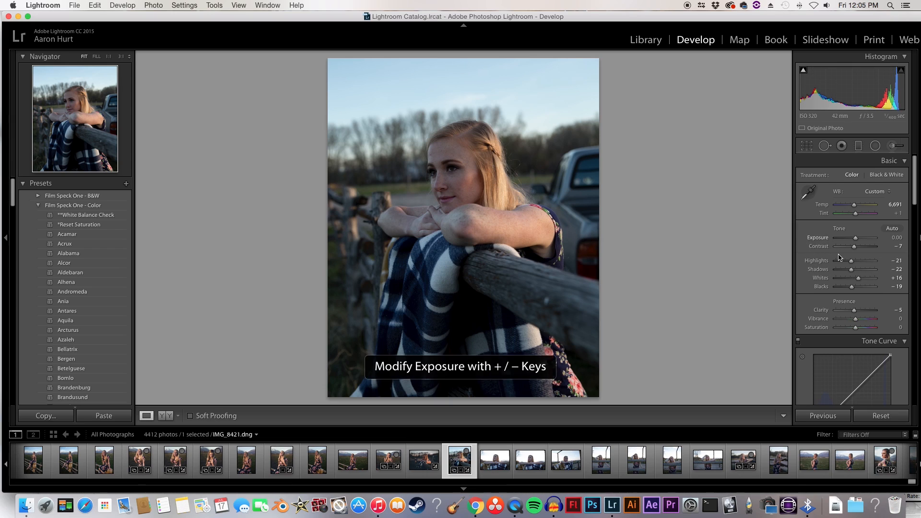
key("equal")
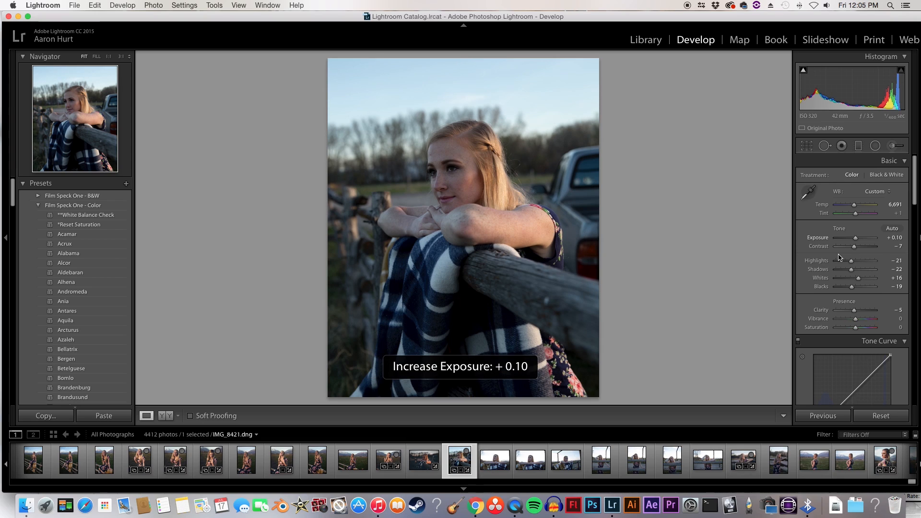
key("equal")
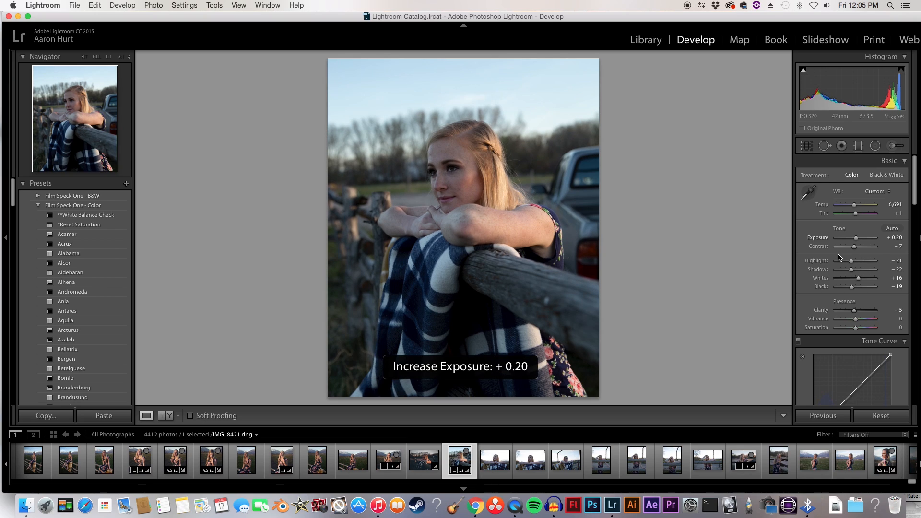
key("minus")
key("equal")
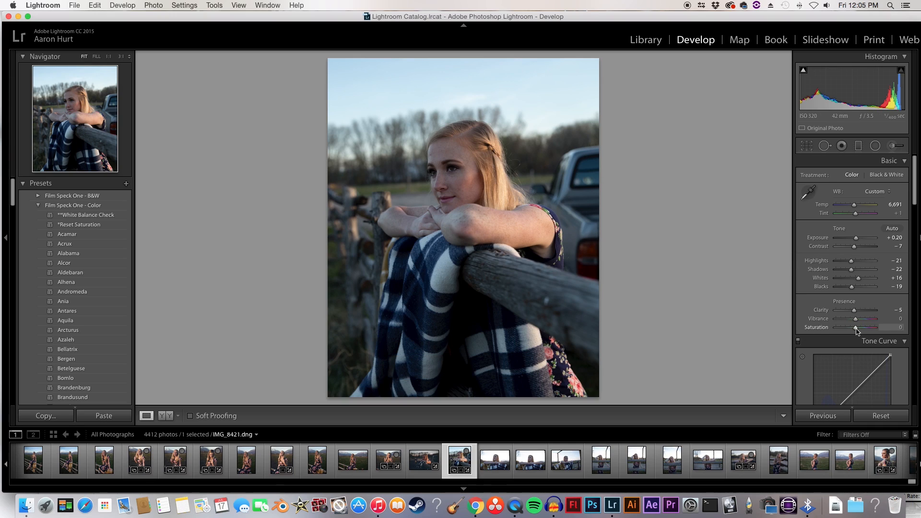
Step: Set Saturation to -6 and Vibrance to +30, and warm the Temp to 7,062
key("minus")
key("minus")
left_click_drag(856, 318, 863, 321)
left_click_drag(862, 320, 852, 321)
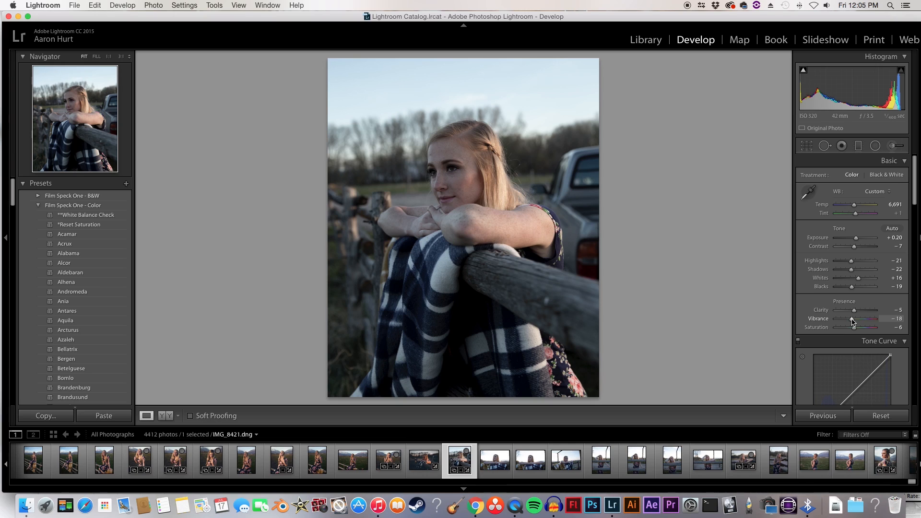
left_click_drag(853, 321, 862, 321)
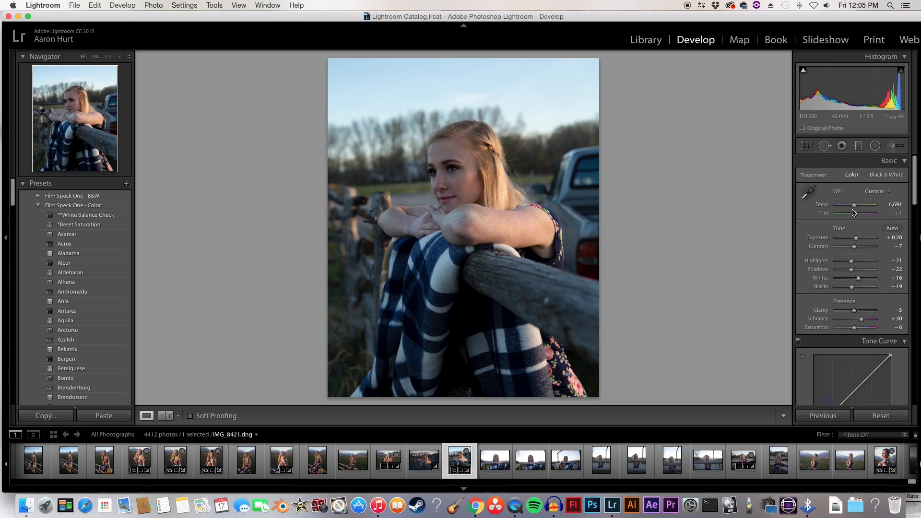
left_click_drag(855, 206, 858, 211)
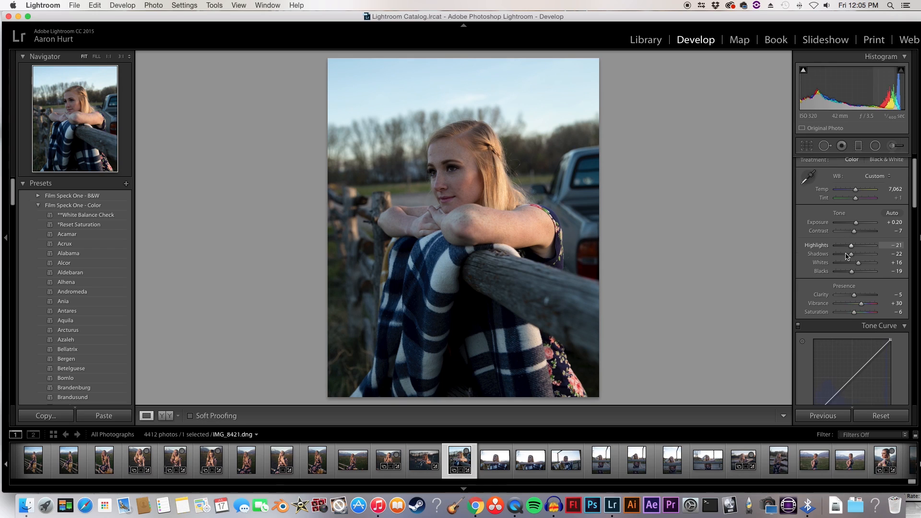
Step: Switch the tone curve to the RGB channel and add points at its midtones, highlights and shadows
scroll(846, 257, "down", 3)
scroll(834, 276, "down", 2)
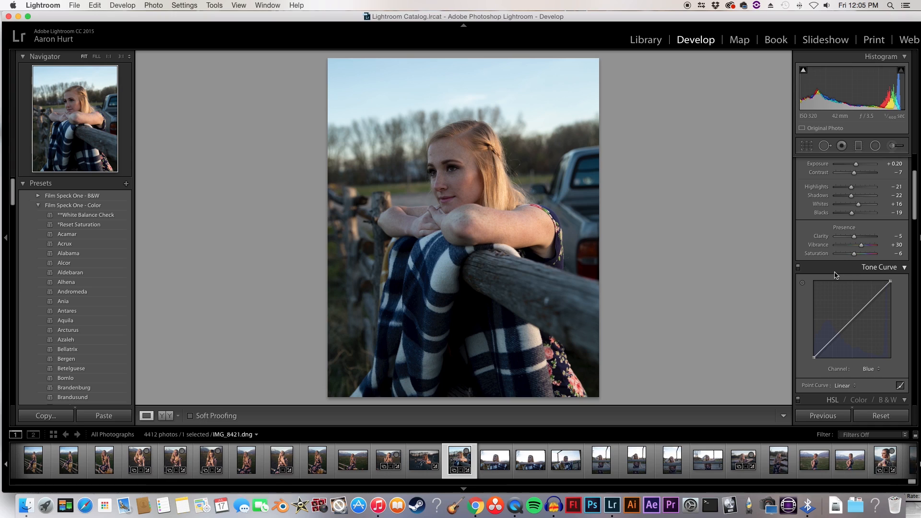
left_click(871, 369)
left_click(868, 346)
left_click(851, 320)
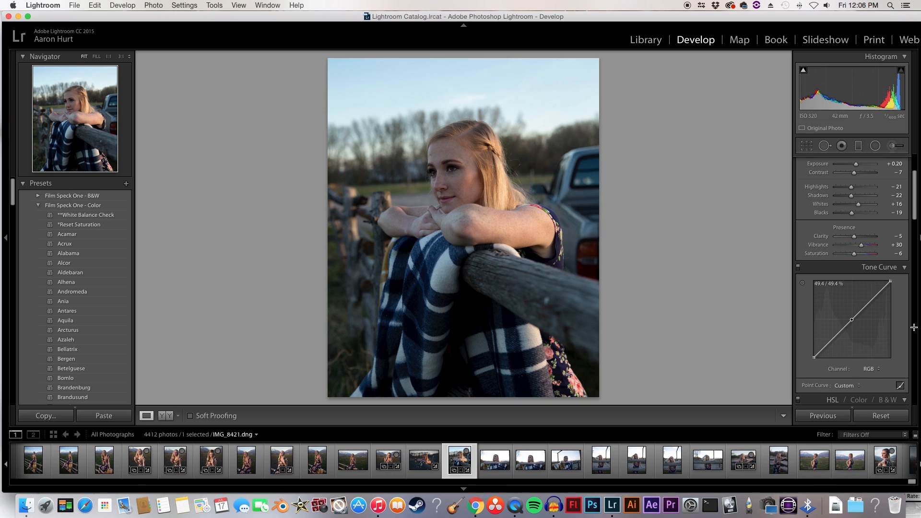
left_click(871, 300)
left_click(833, 339)
Step: Pull the RGB curve's shadow point down and lift its black point to about 8.6% for faded blacks
left_click_drag(833, 339, 814, 352)
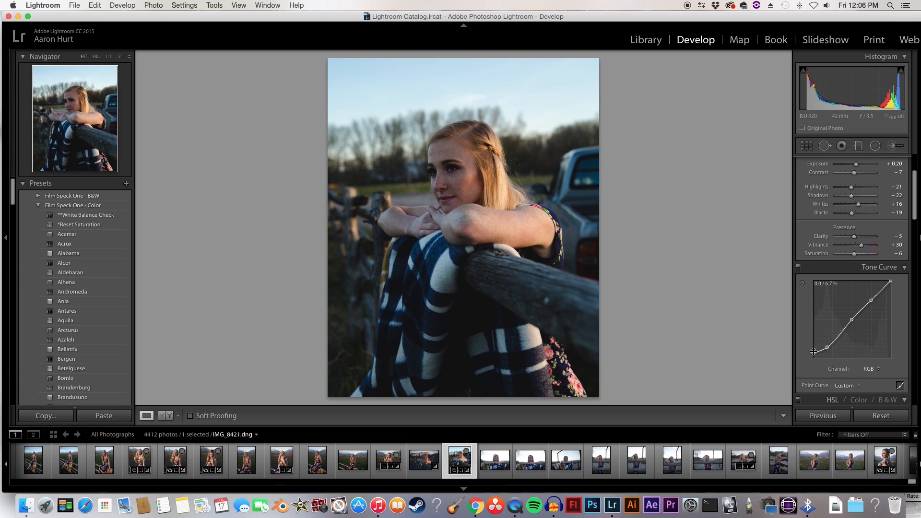
left_click_drag(815, 355, 814, 350)
left_click(827, 346)
left_click(826, 346)
left_click_drag(815, 351, 814, 351)
Step: Raise the RGB curve's midtone and highlight points slightly and pull its white point down to soften the whites
left_click_drag(852, 321, 850, 319)
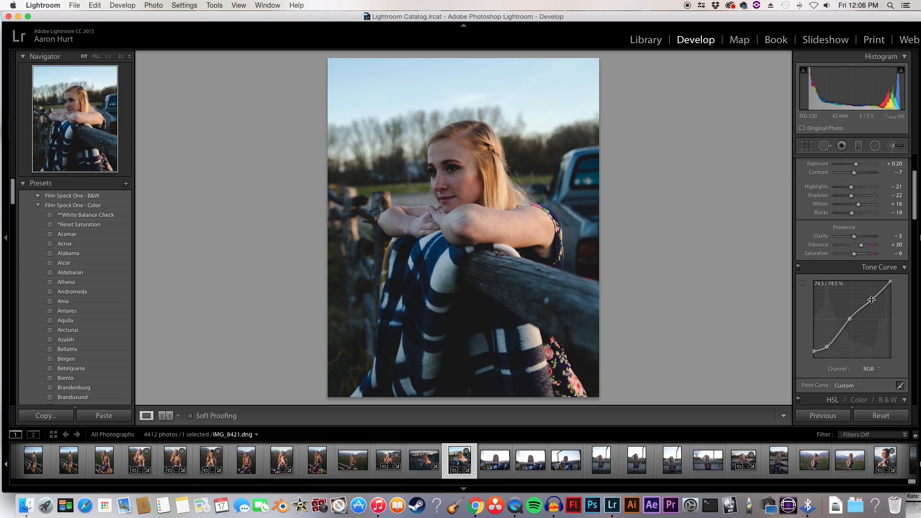
left_click_drag(871, 299, 870, 298)
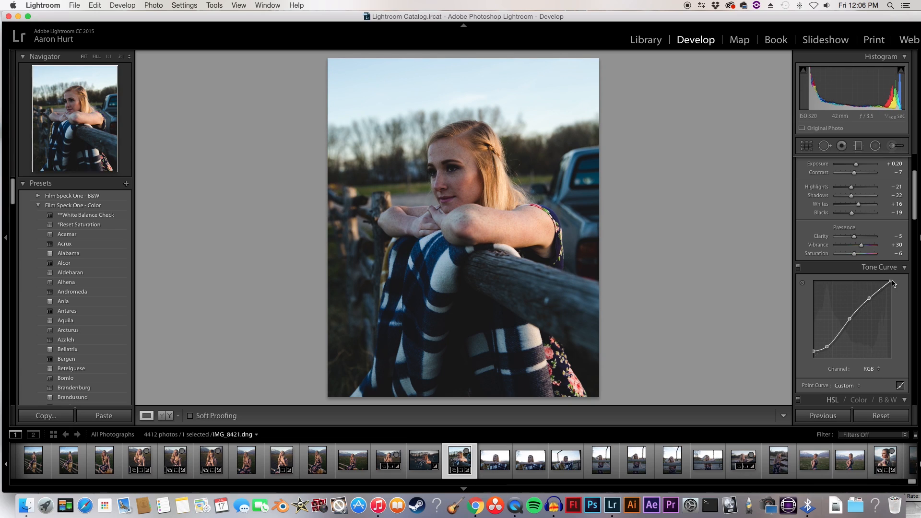
mouse_move(891, 281)
left_mouse_down()
mouse_move(882, 281)
mouse_move(912, 260)
mouse_move(870, 297)
mouse_move(890, 284)
left_mouse_up()
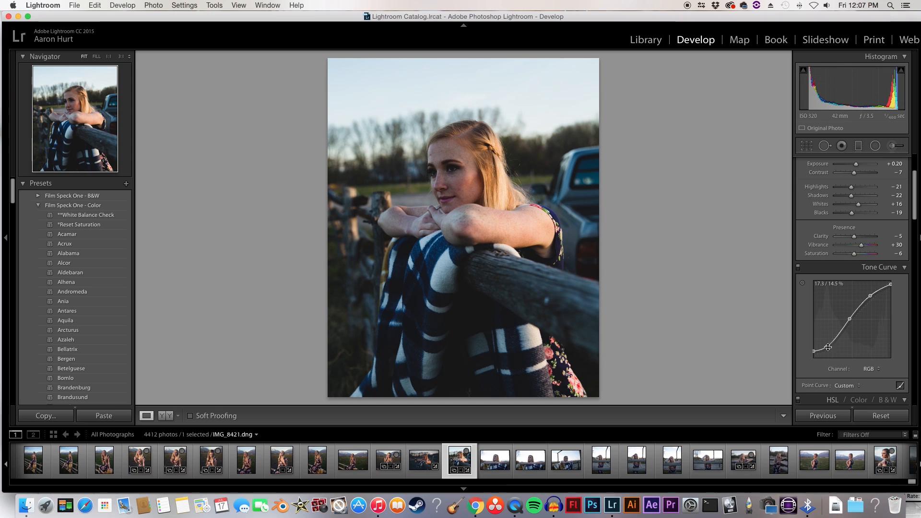
Step: Rework the RGB curve's shadow point and lifted black point, and compare the photo with the tone curve off and on
left_click_drag(828, 348, 813, 357)
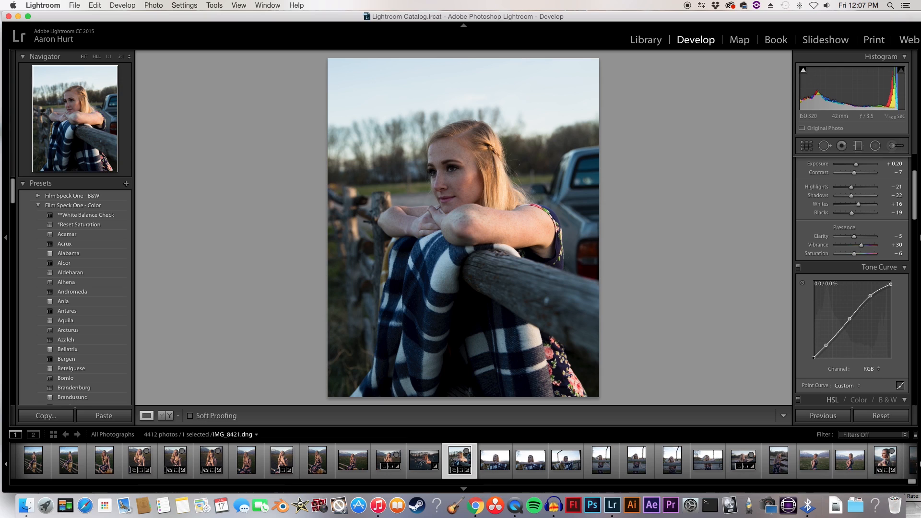
left_click_drag(814, 358, 813, 350)
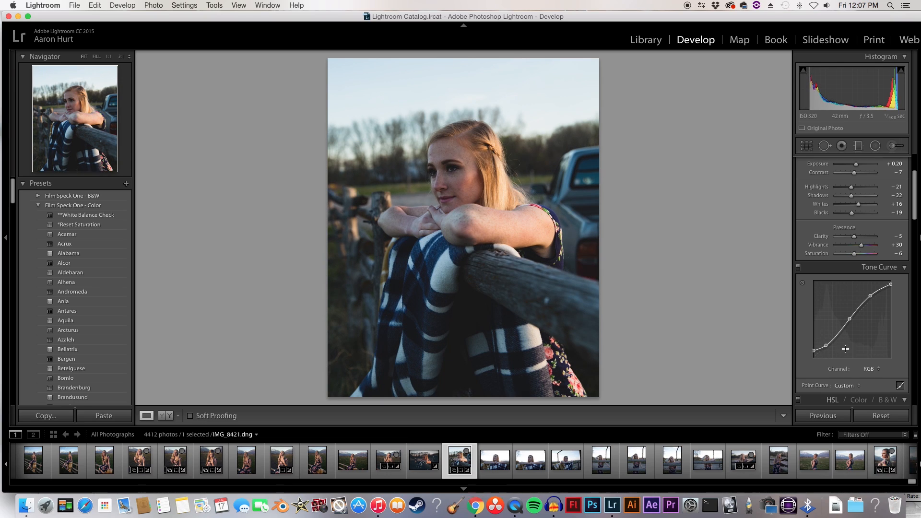
left_click(798, 268)
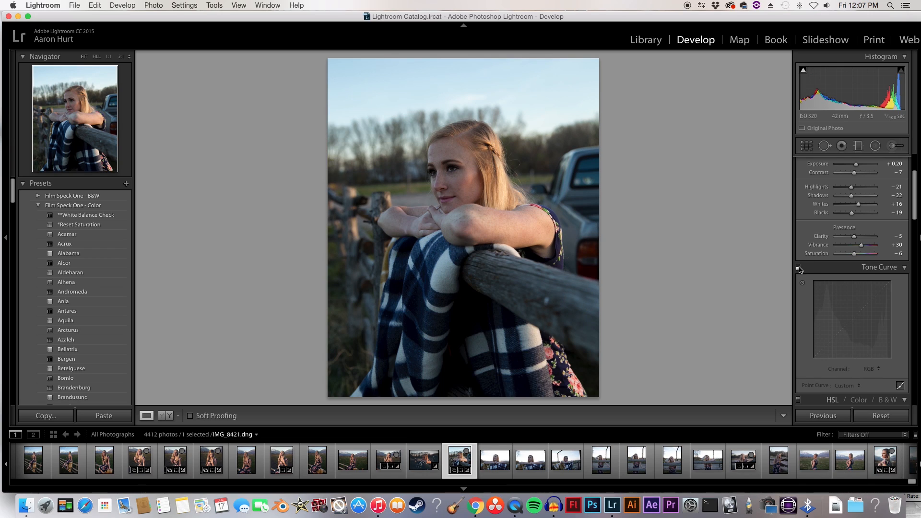
left_click(798, 268)
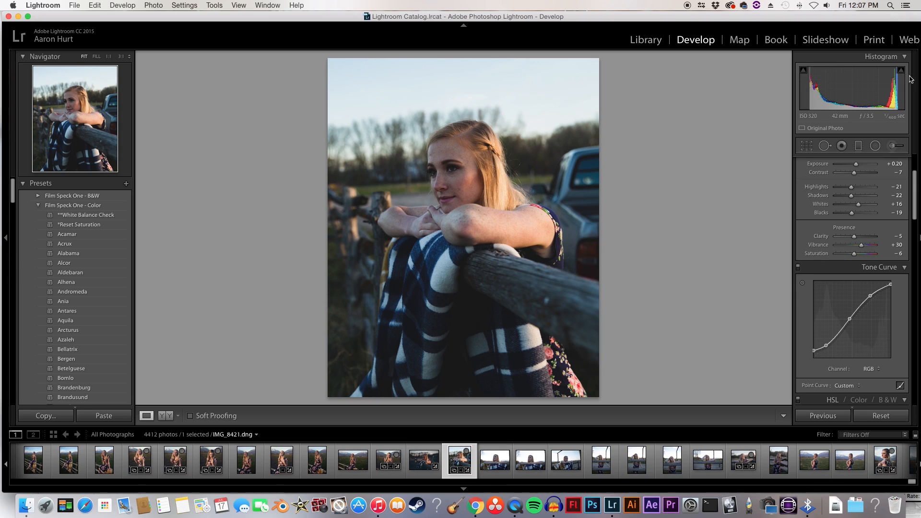
Step: Set Blacks to -16 and Shadows to -6, and shift the Tint to -4
scroll(827, 220, "up", 1)
scroll(827, 220, "down", 1)
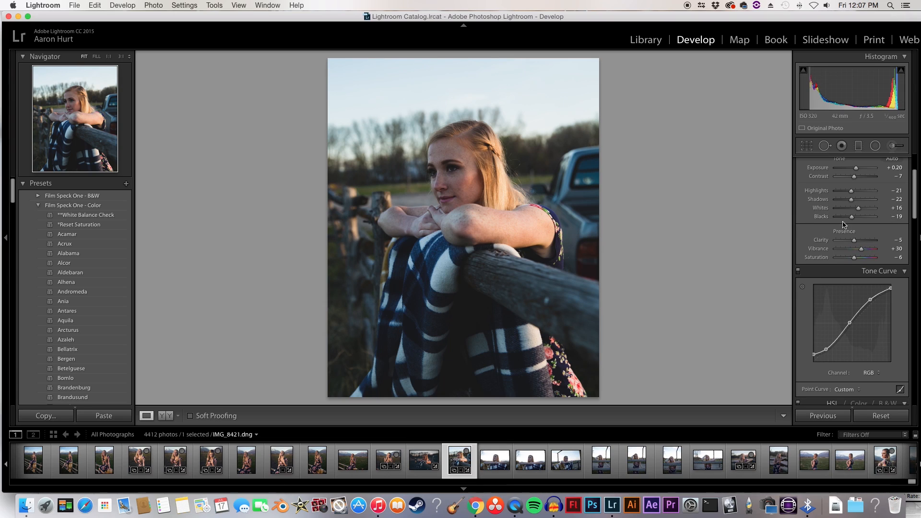
left_click_drag(851, 217, 853, 217)
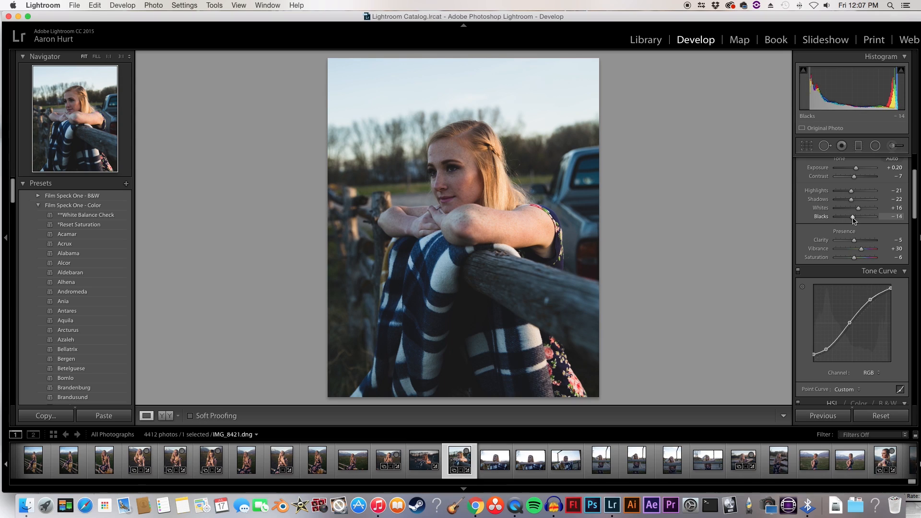
left_click_drag(851, 199, 854, 200)
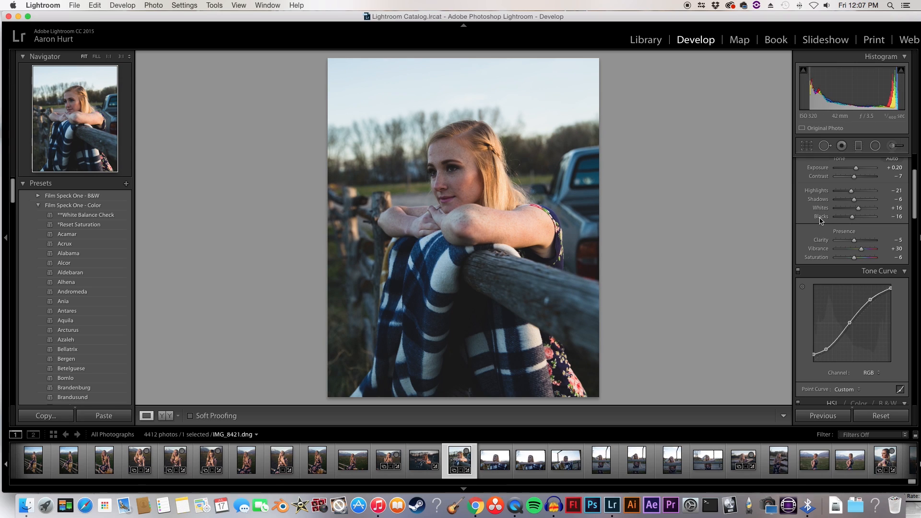
scroll(844, 238, "up", 5)
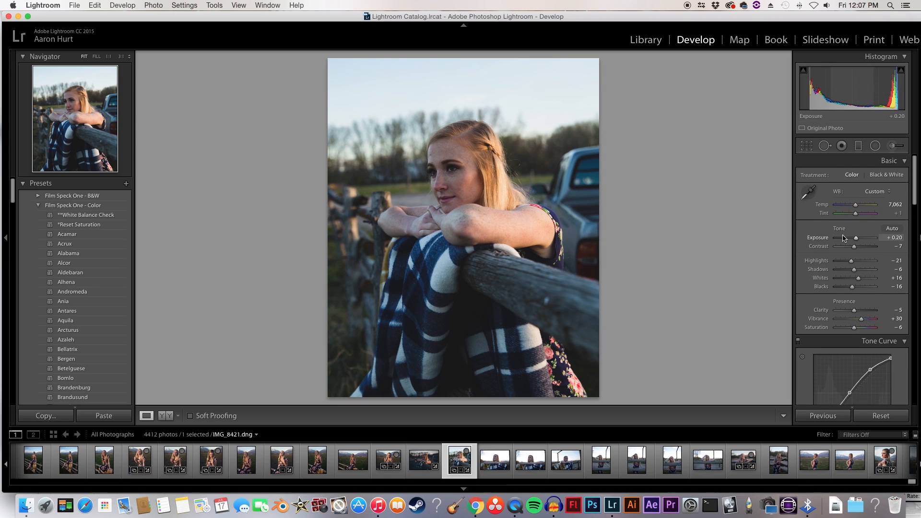
left_click_drag(857, 215, 857, 219)
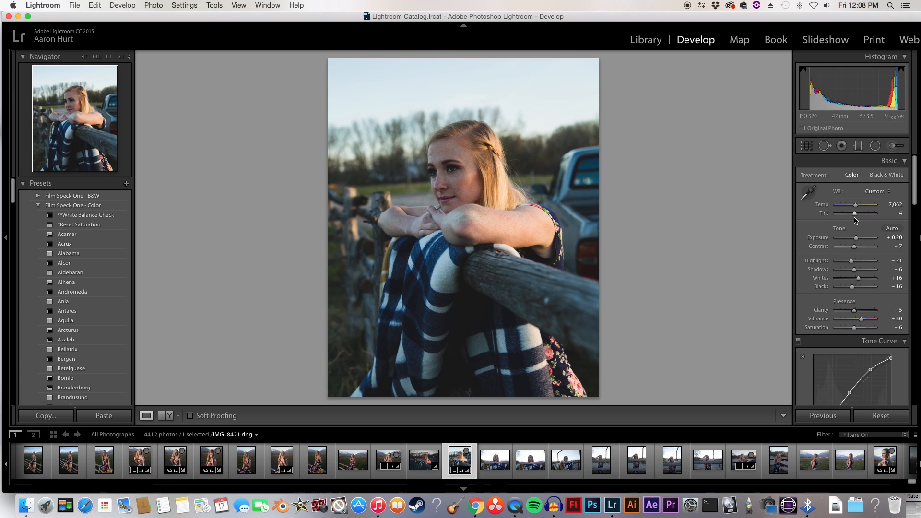
Step: Switch the tone curve to the Blue channel and add points at its midtones, shadows and highlights
scroll(850, 286, "down", 2)
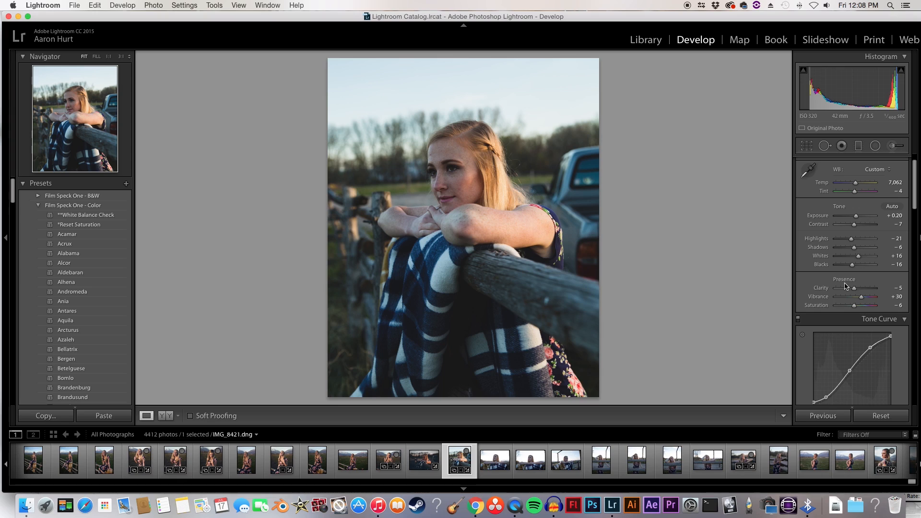
scroll(849, 286, "down", 8)
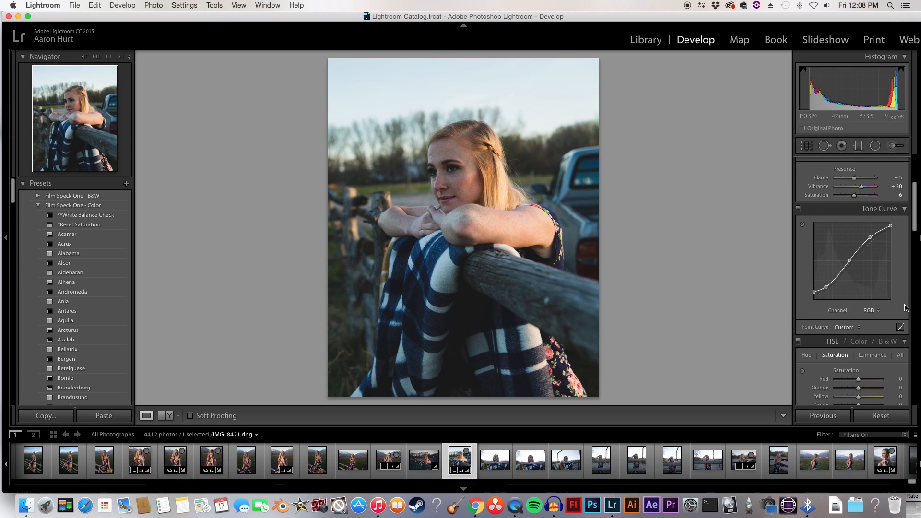
left_click(872, 311)
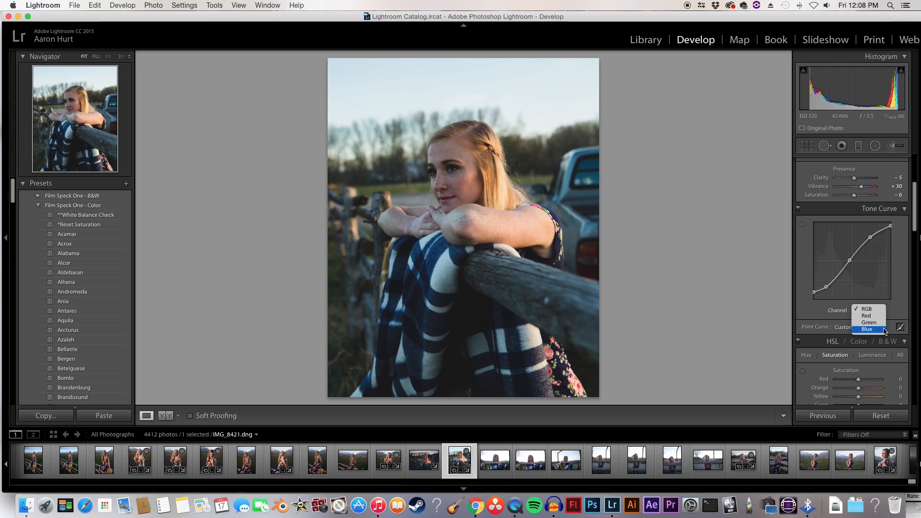
left_click(869, 329)
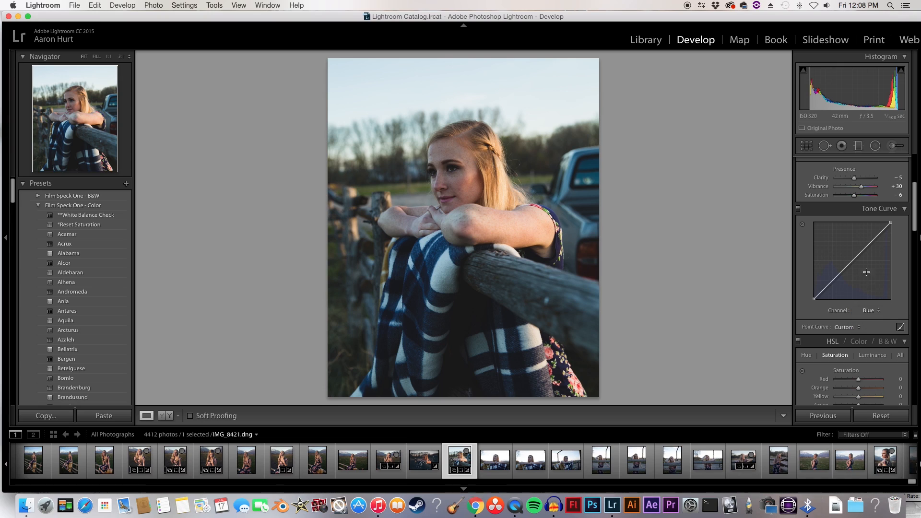
left_click(851, 261)
left_click(833, 279)
left_click(872, 242)
left_click(872, 312)
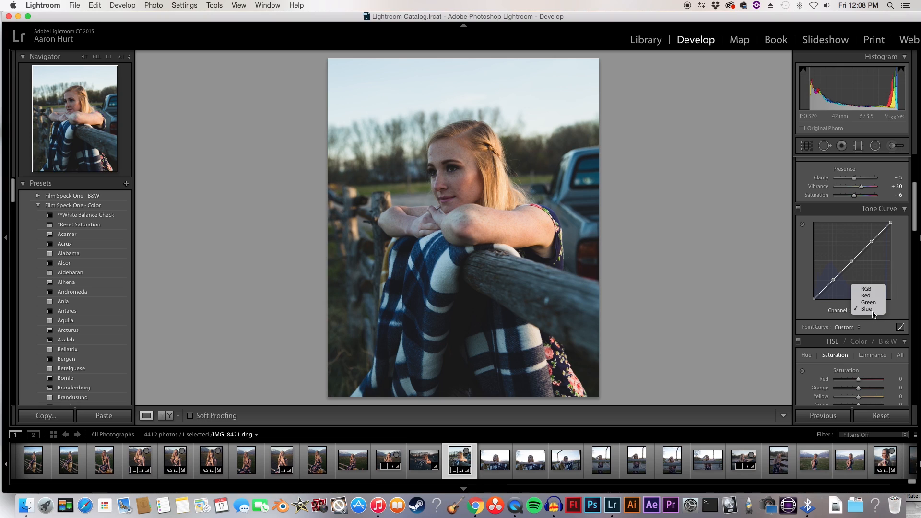
left_click(894, 307)
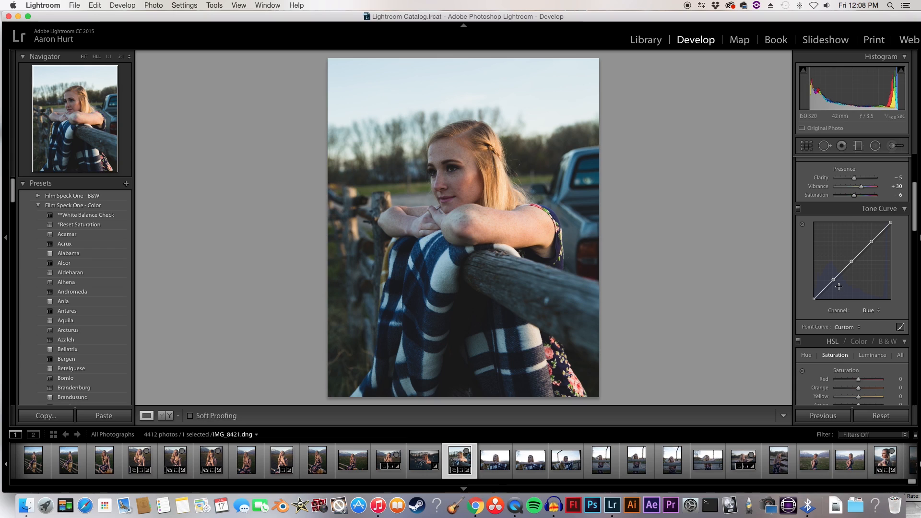
Step: Lift the blue curve's black point, pull its shadows down, and lower its midtones to 47.1% and highlights to 72.2%
left_click_drag(833, 281, 830, 283)
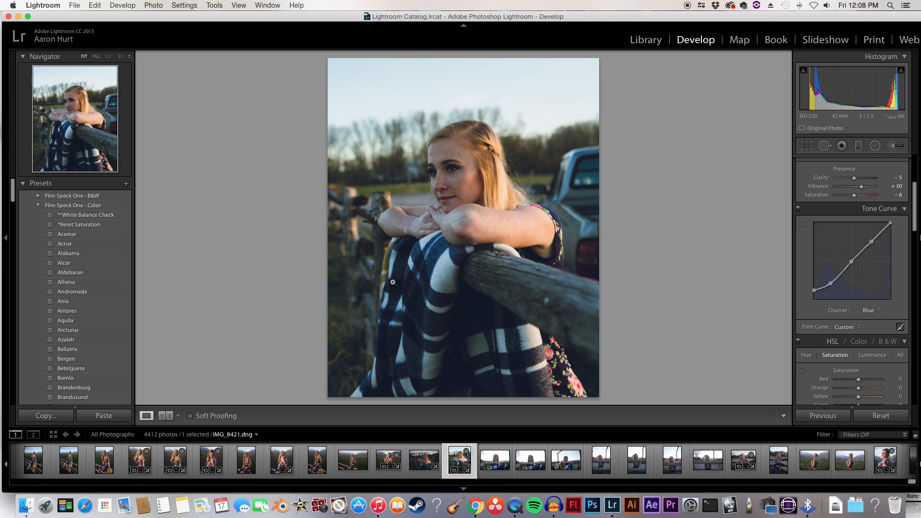
left_click_drag(815, 290, 827, 285)
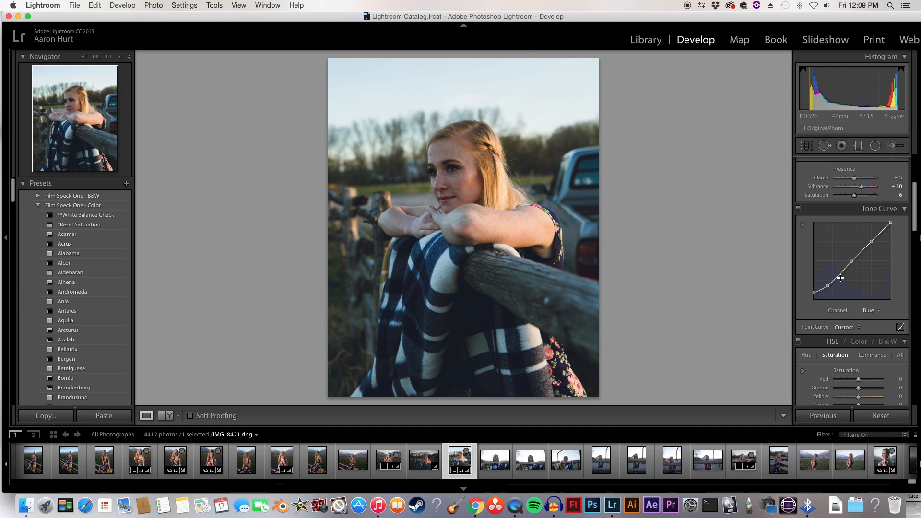
left_click_drag(851, 262, 851, 264)
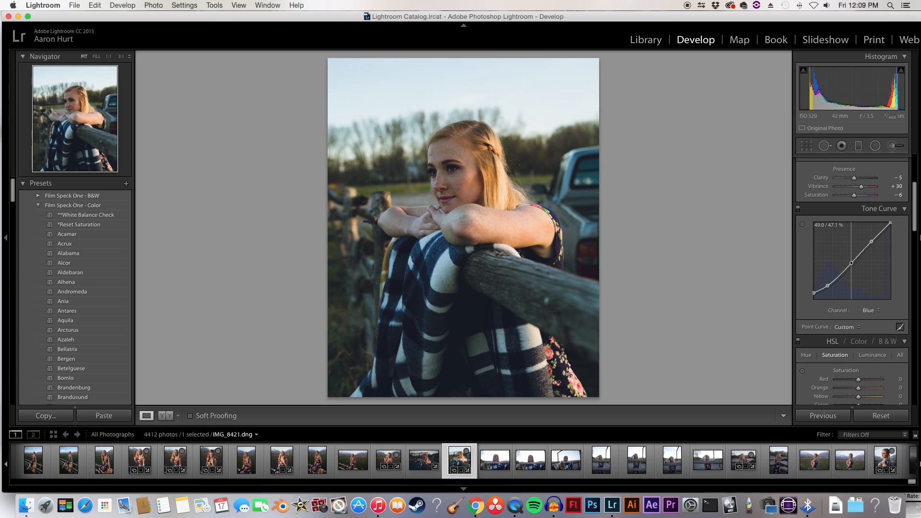
left_click_drag(872, 241, 871, 244)
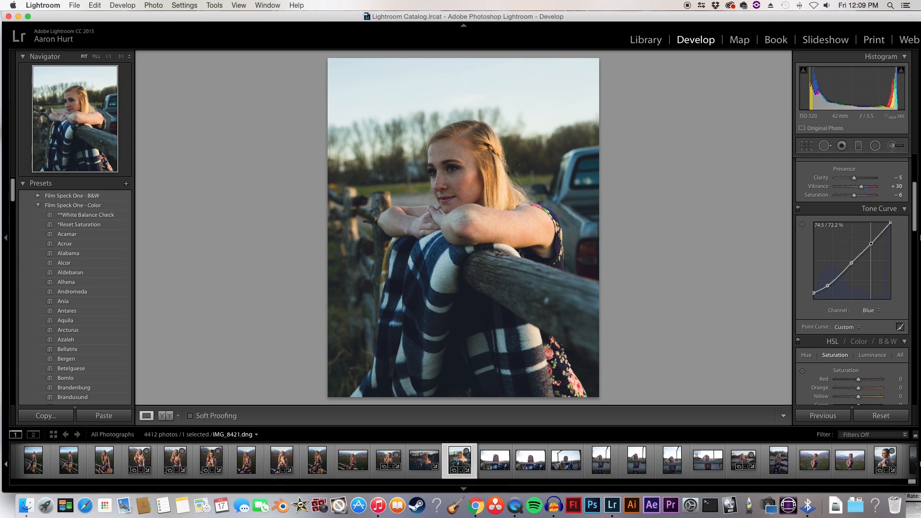
left_click_drag(890, 222, 890, 223)
left_click_drag(814, 293, 814, 295)
left_click_drag(827, 285, 812, 288)
Step: Switch the tone curve to the Green channel and add points at its shadows, midtones and highlights
left_click(877, 311)
left_click(877, 305)
left_click(833, 280)
left_click(852, 261)
left_click(872, 241)
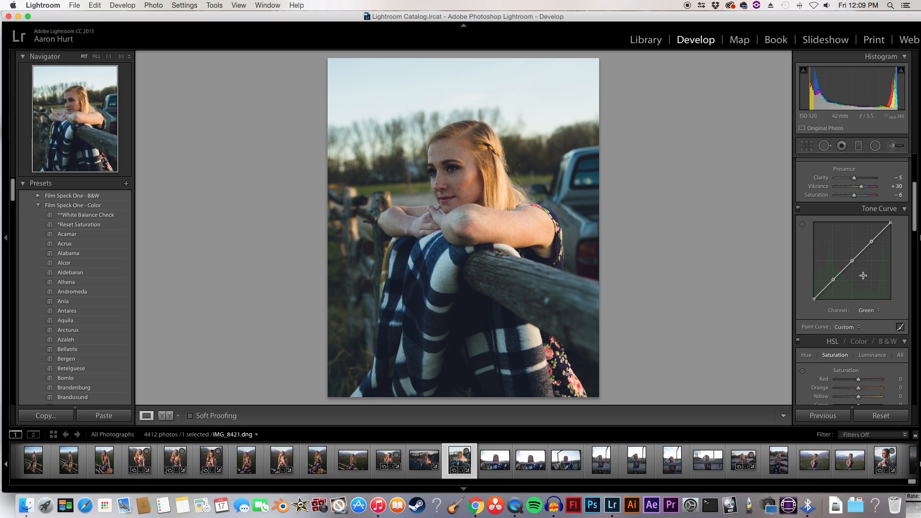
Step: Lower the green curve's points slightly and compare the photo with the tone curve off and on
left_click_drag(852, 261, 814, 299)
left_click_drag(871, 242, 872, 242)
left_click(798, 209)
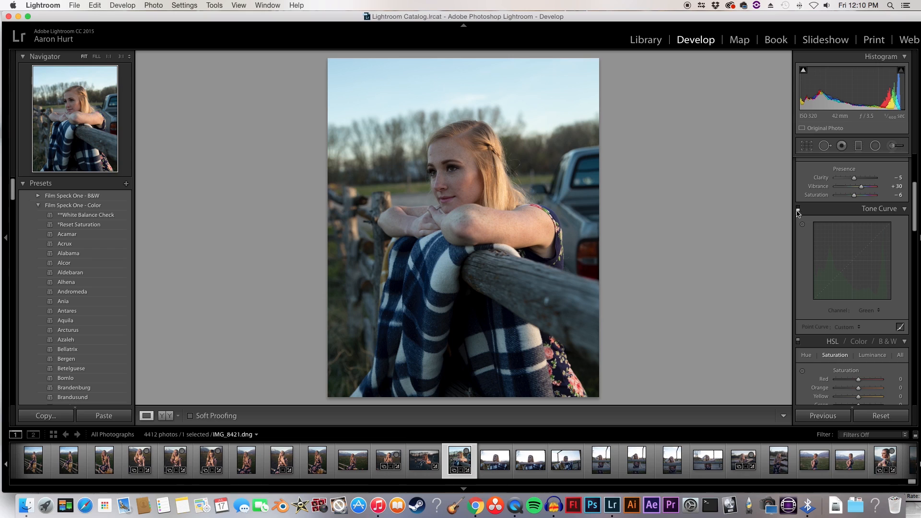
left_click(798, 209)
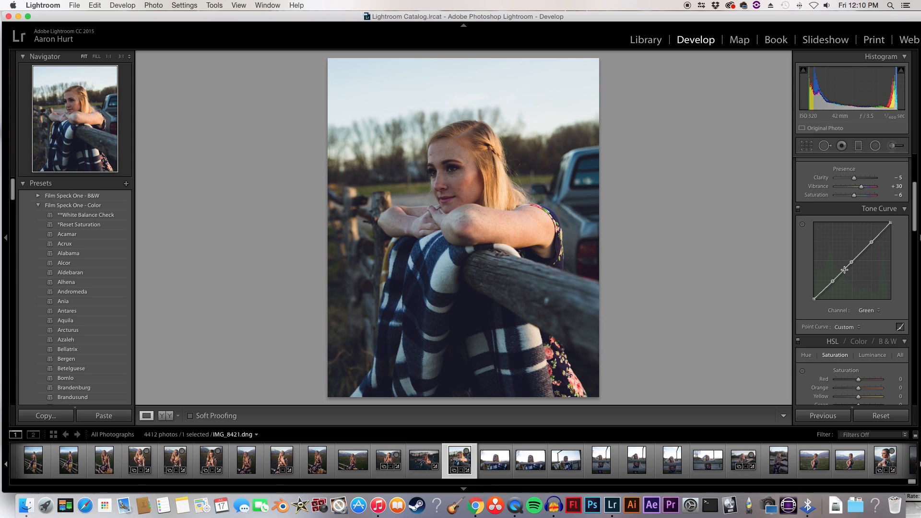
Step: Shift the grass hue with HSL targeted adjustment, bringing Yellow to -45 and Green to -50
scroll(848, 287, "down", 1)
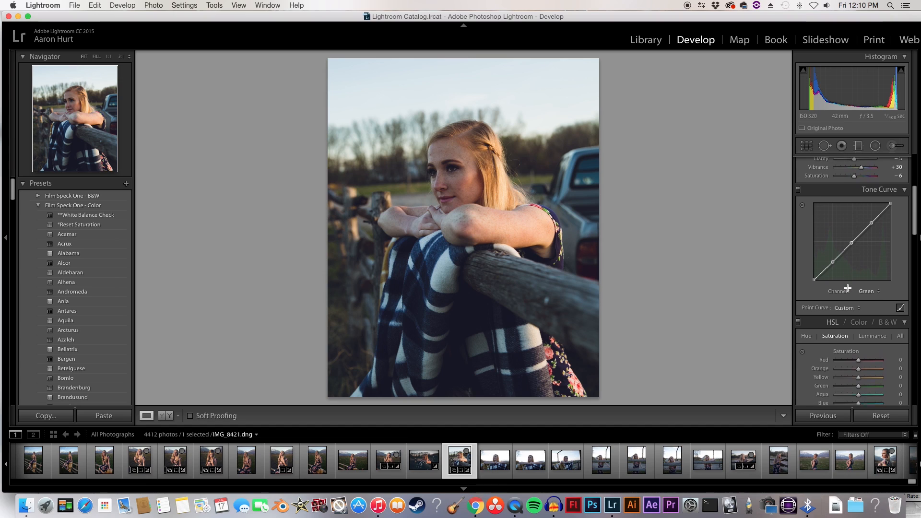
scroll(849, 290, "down", 3)
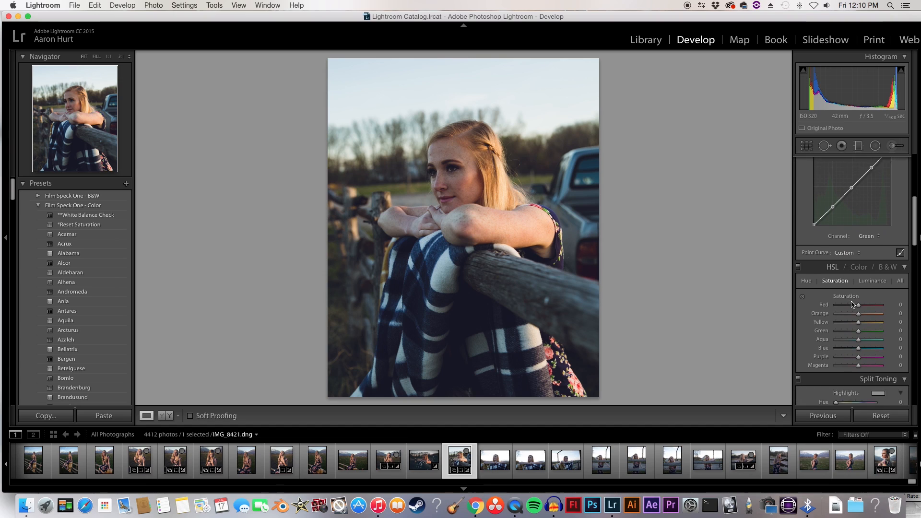
scroll(852, 304, "down", 1)
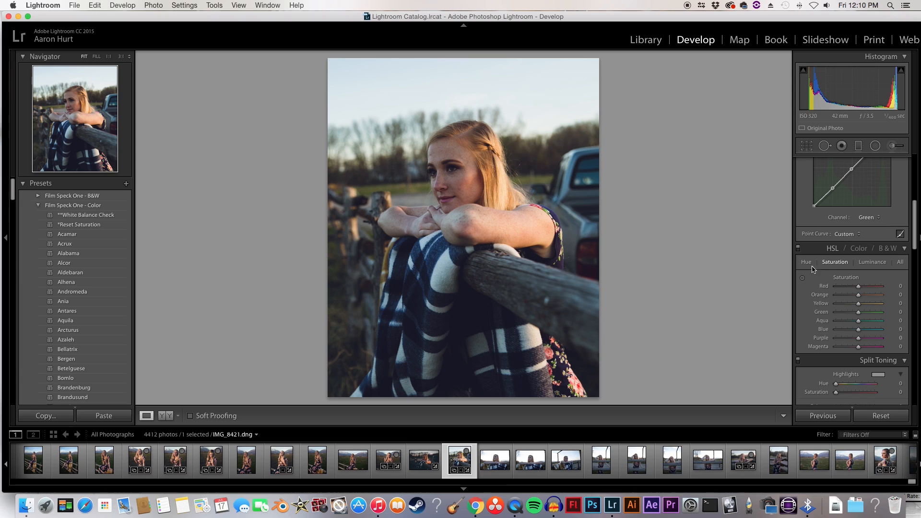
left_click(807, 263)
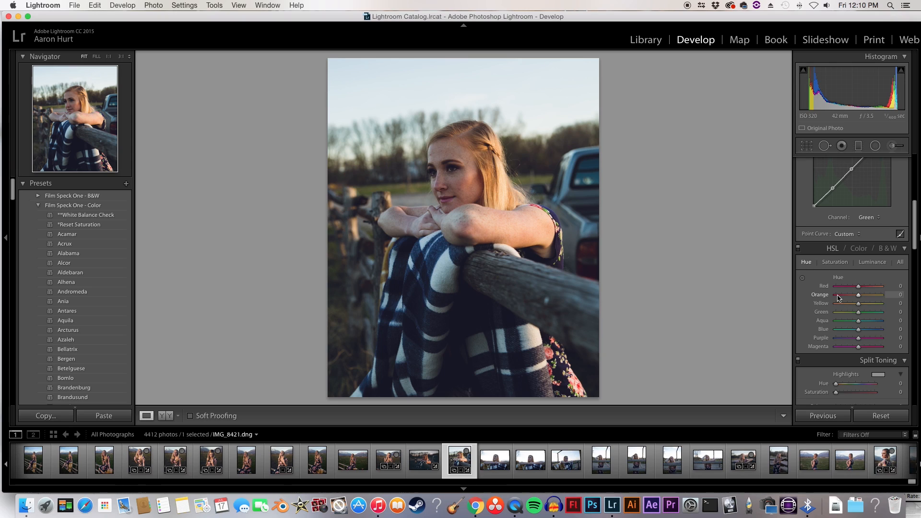
left_click(804, 279)
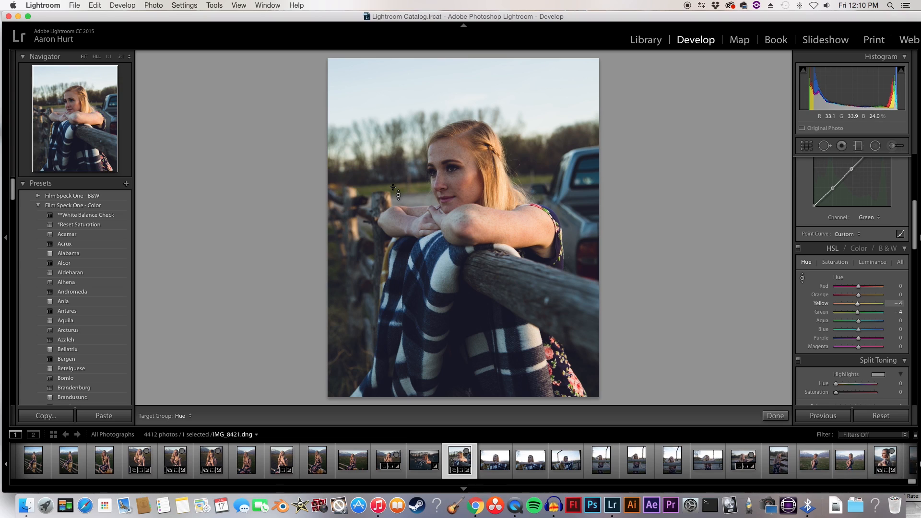
left_click_drag(398, 195, 398, 197)
left_click_drag(399, 197, 399, 197)
left_click_drag(399, 196, 398, 196)
Step: Adjust the hue of the skin tones on the face, settling on Orange -2 and Red 0
left_click_drag(458, 171, 458, 182)
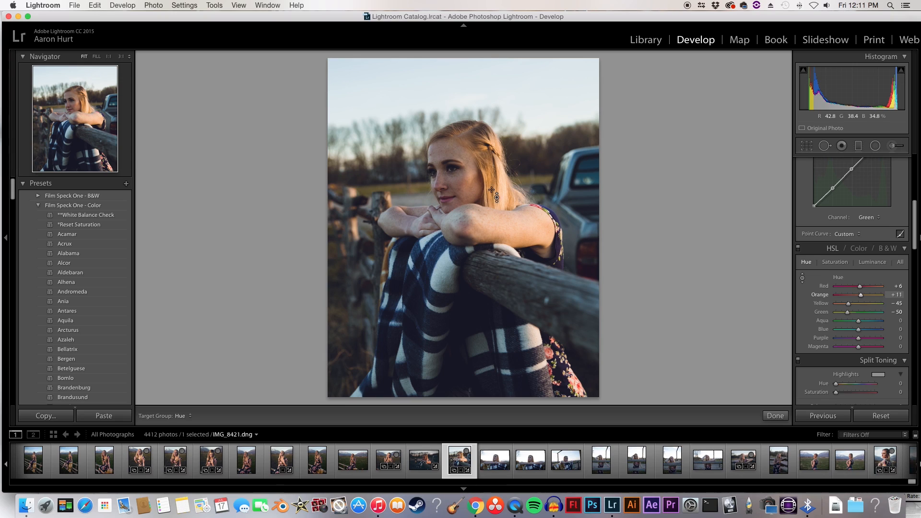
left_click_drag(862, 298, 857, 296)
left_click(859, 287)
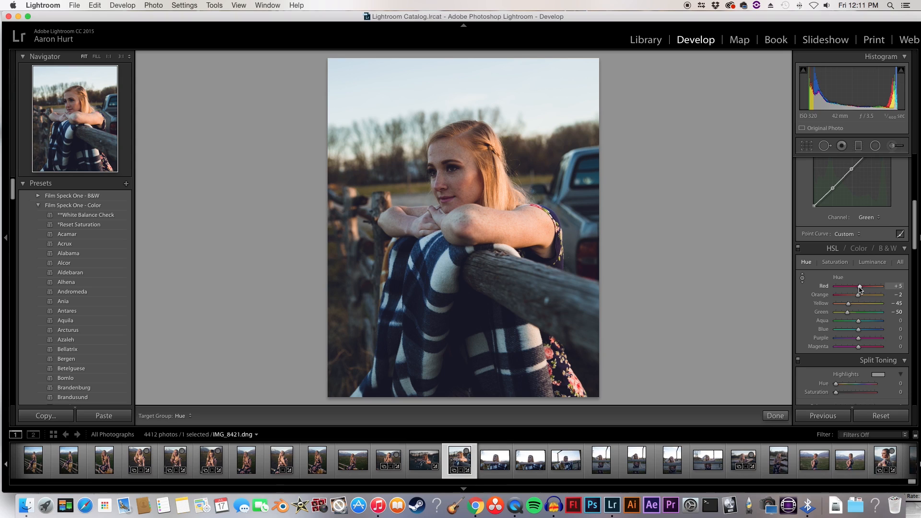
double_click(860, 287)
Step: Compare the photo with the HSL adjustments off and on, and leave targeted adjustment with the HSL hue sliders shown
left_click(798, 248)
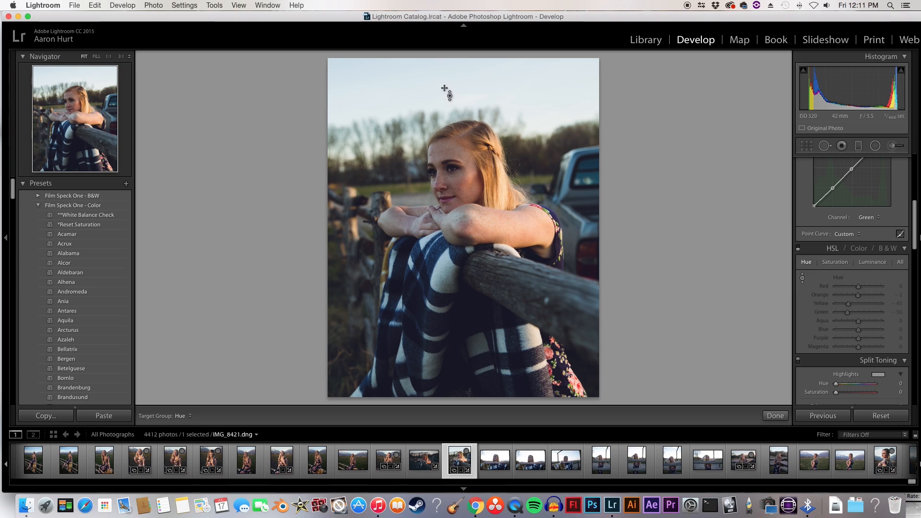
left_click(798, 248)
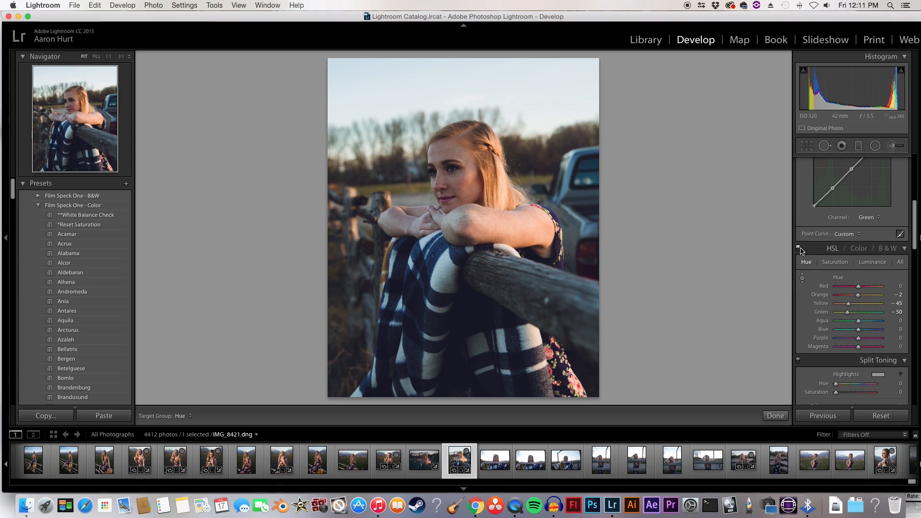
left_click(850, 248)
left_click(832, 249)
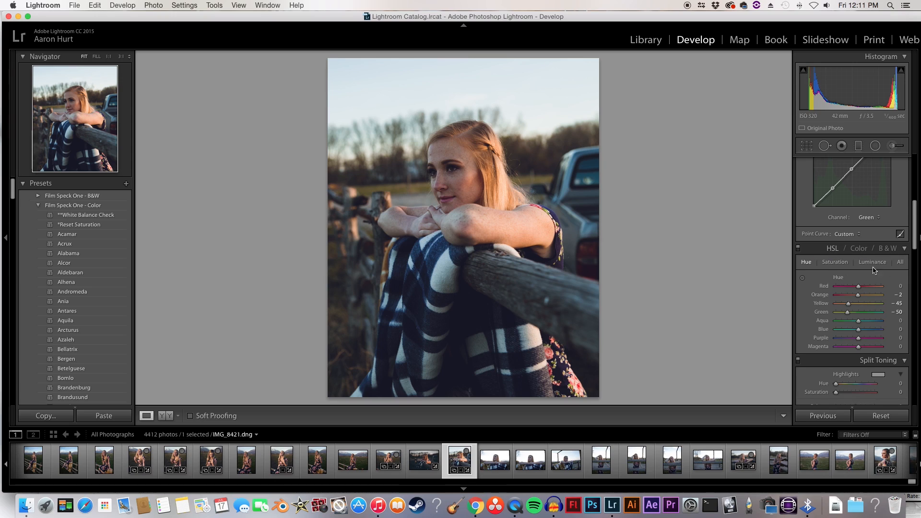
Step: Adjust saturation with targeted adjustment, settling on Yellow -2 and Green -2 for the grass and Orange 0 for the arm's skin
left_click(835, 262)
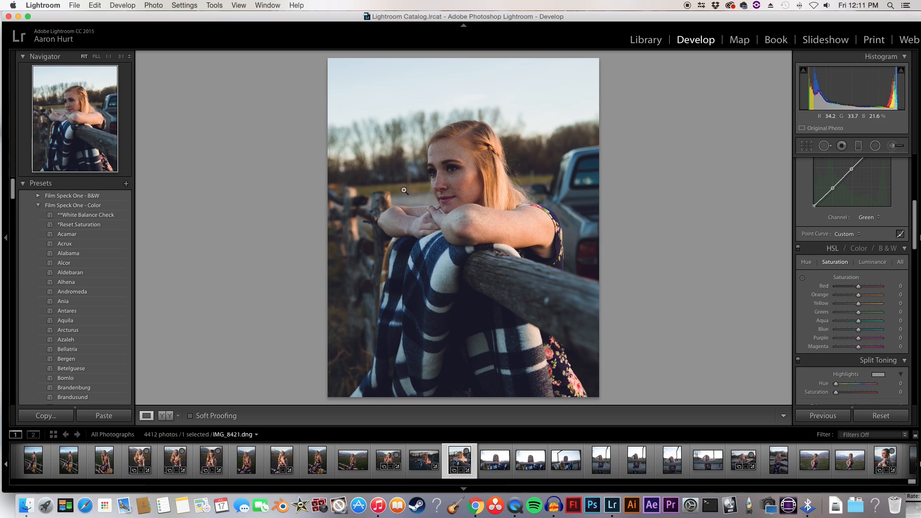
left_click(802, 278)
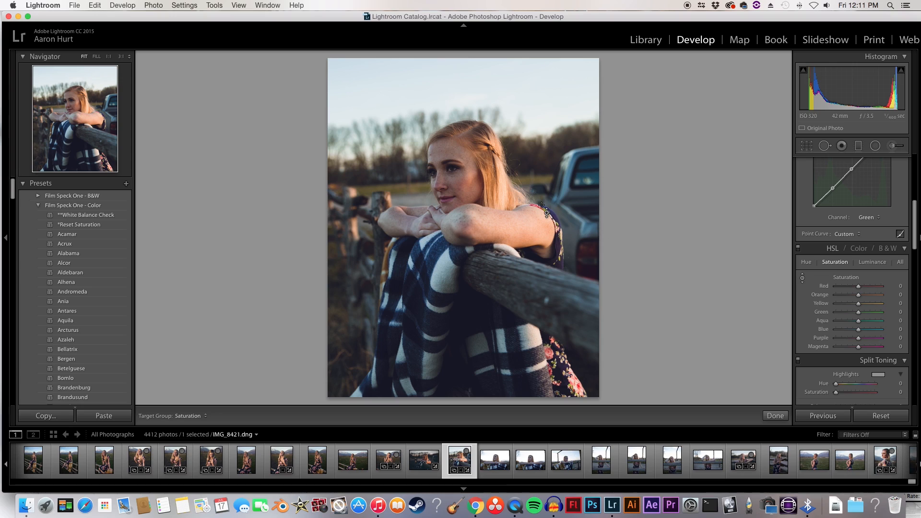
left_click_drag(396, 186, 395, 186)
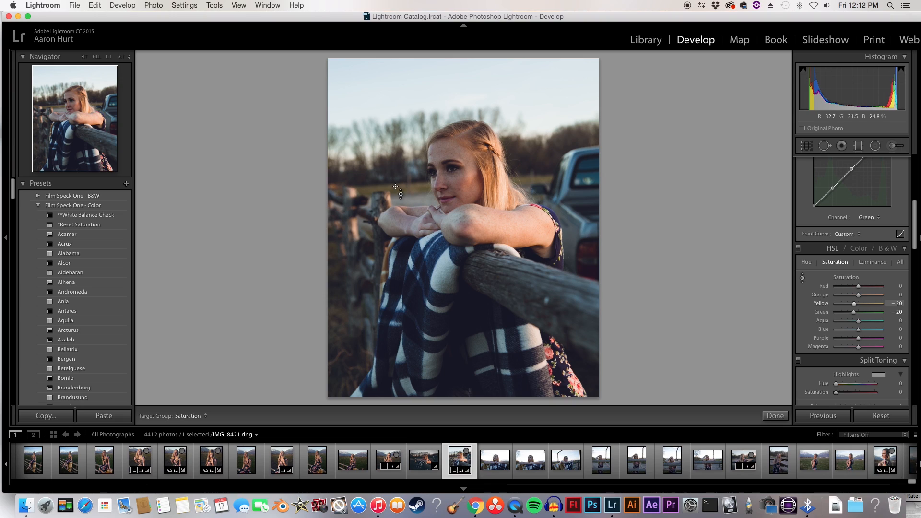
left_click_drag(395, 186, 395, 186)
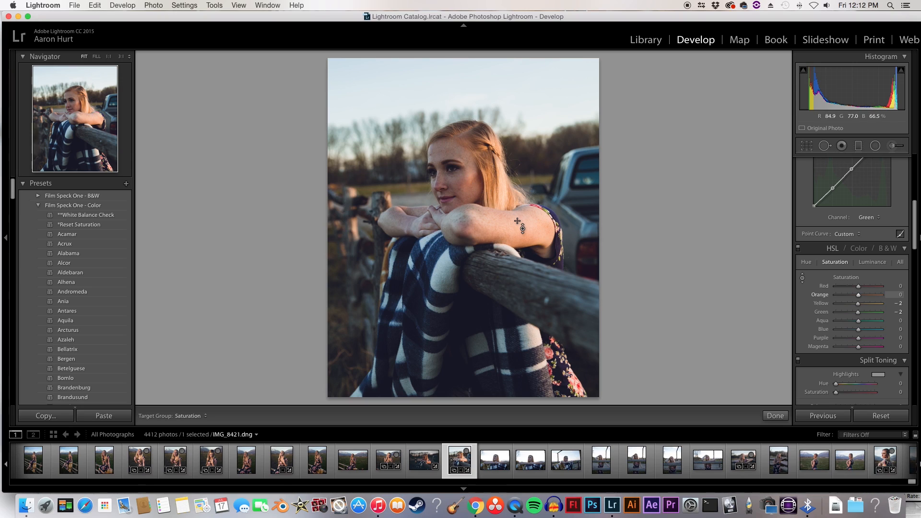
left_click_drag(518, 221, 518, 221)
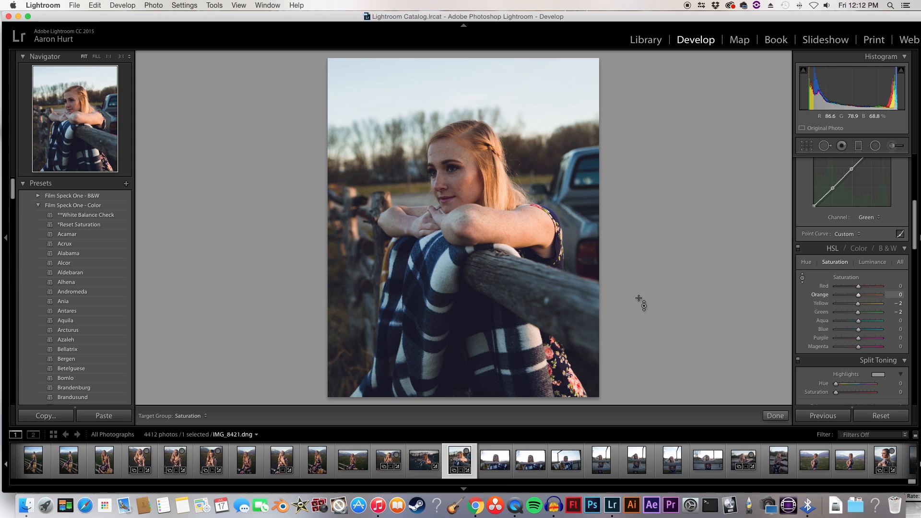
Step: Darken the sky with HSL targeted luminance adjustment, bringing Aqua to -14 and Blue to -34
left_click(874, 262)
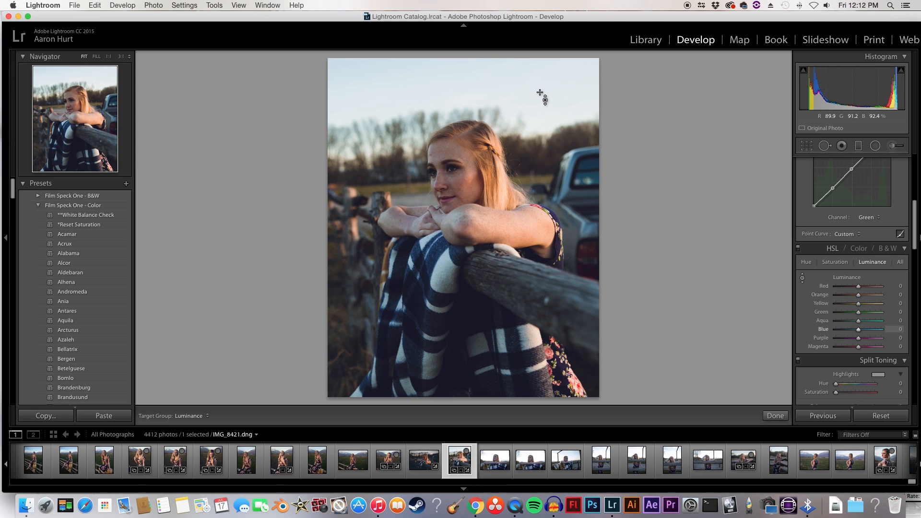
left_click_drag(545, 99, 546, 99)
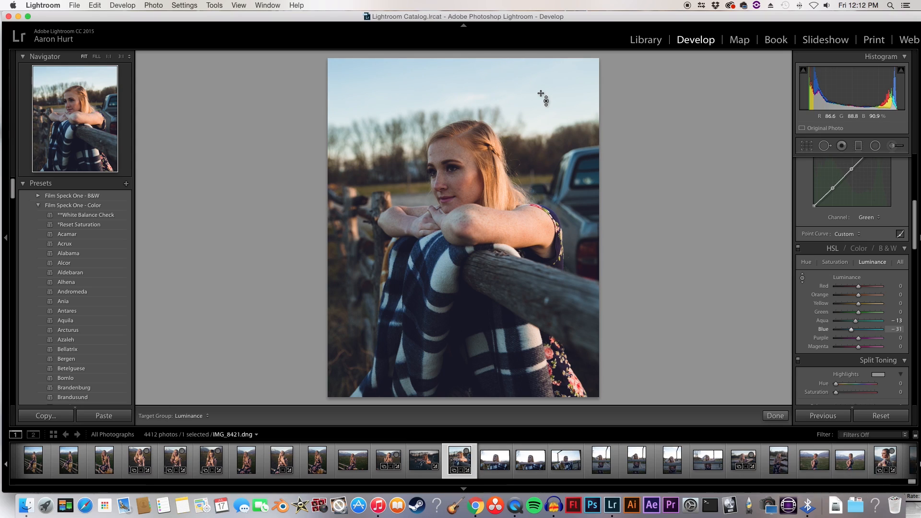
left_click_drag(540, 93, 540, 93)
Step: Set the hue of Green to -45, Aqua to +2 and Blue to +3, and reduce the sky's saturation to Aqua -10 and Blue -28
left_click(806, 263)
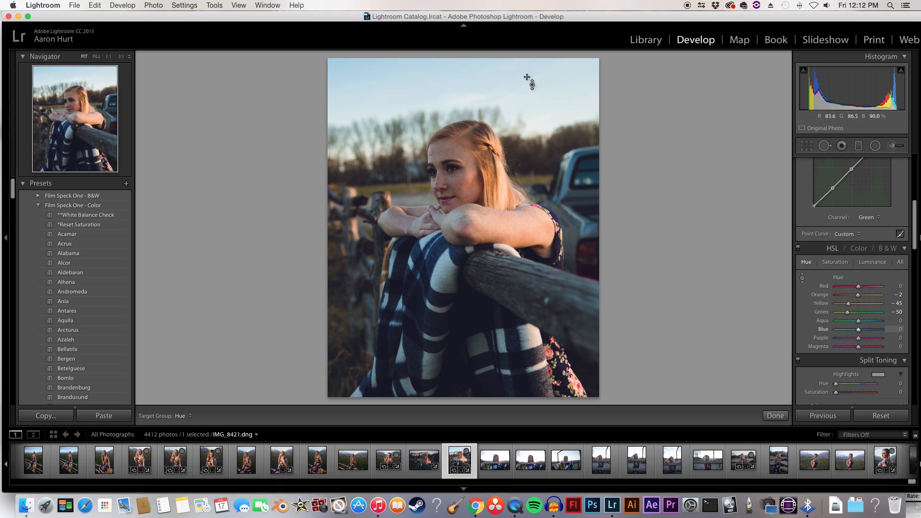
left_click_drag(528, 78, 528, 77)
left_click_drag(847, 313, 859, 331)
left_click(835, 263)
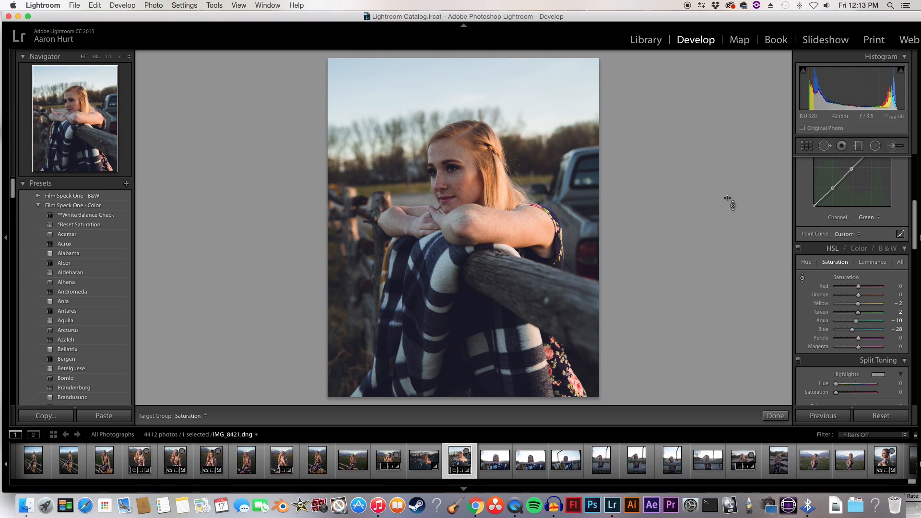
Step: Lower the sky's luminance to Aqua -22 and Blue -61, and readjust its blue and aqua hue with targeted adjustment
left_click(872, 262)
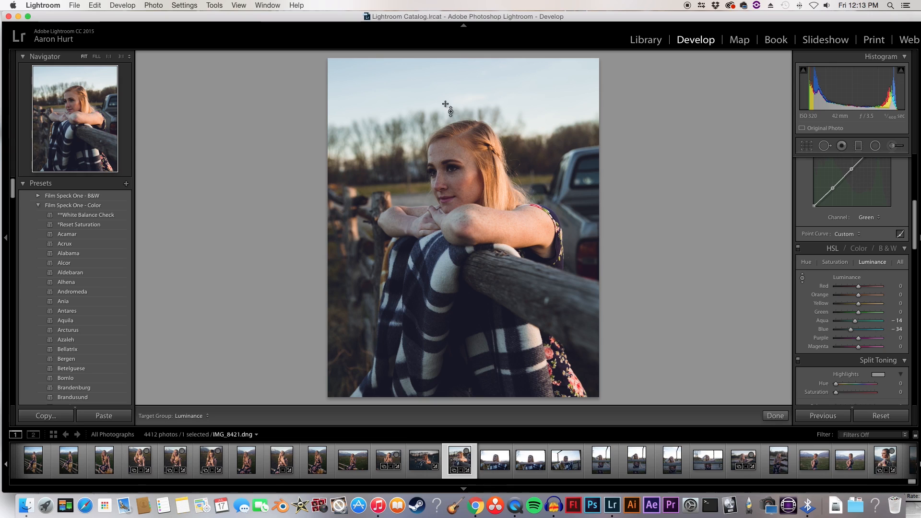
mouse_move(485, 73)
left_mouse_down()
mouse_move(485, 83)
mouse_move(485, 72)
left_mouse_up()
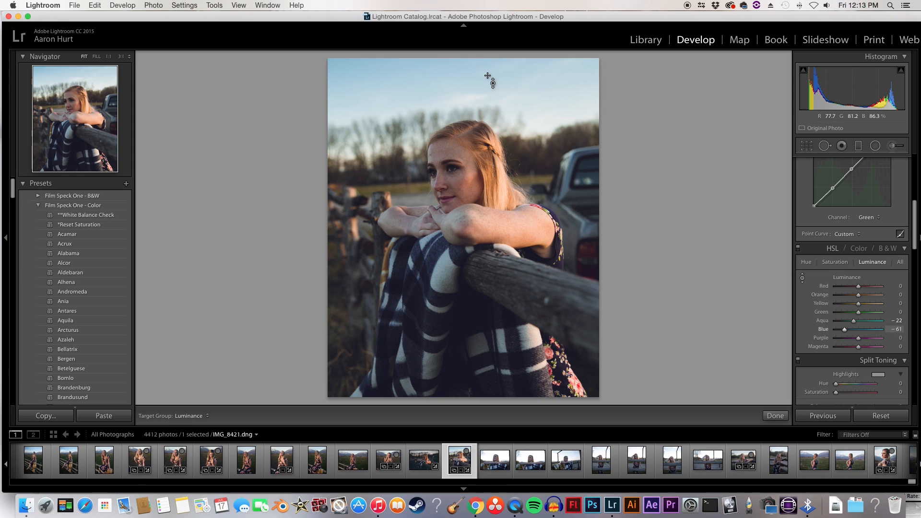
left_click(806, 262)
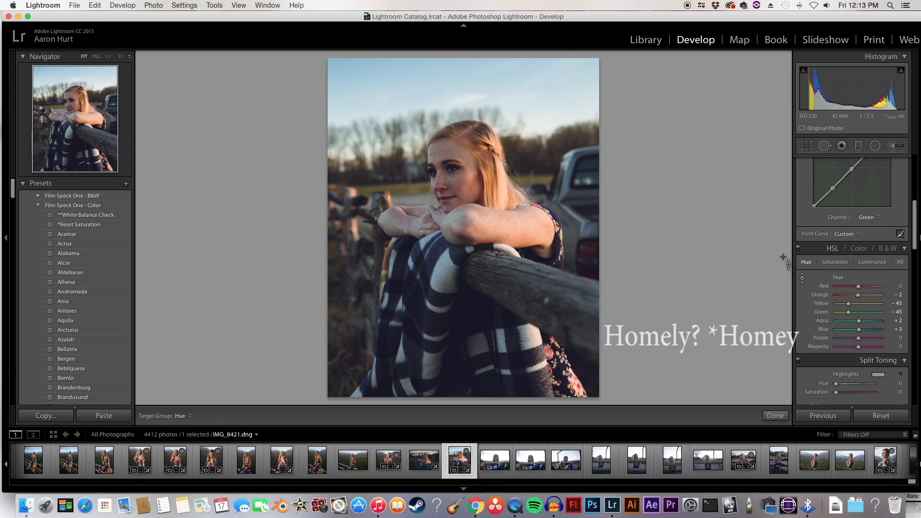
left_click_drag(513, 87, 514, 89)
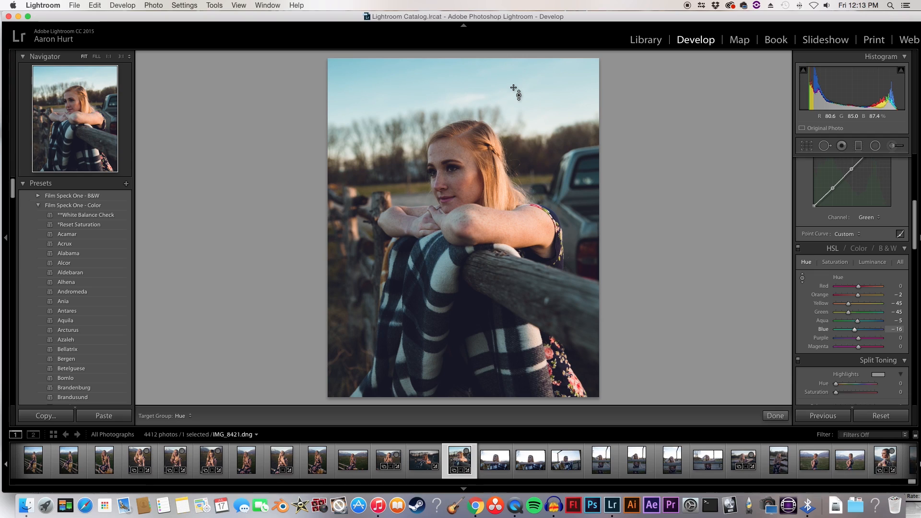
left_click_drag(513, 87, 513, 85)
Step: Desaturate the sky to Aqua -19 and Blue -58, and compare the photo with the HSL adjustments off and on
left_click(835, 262)
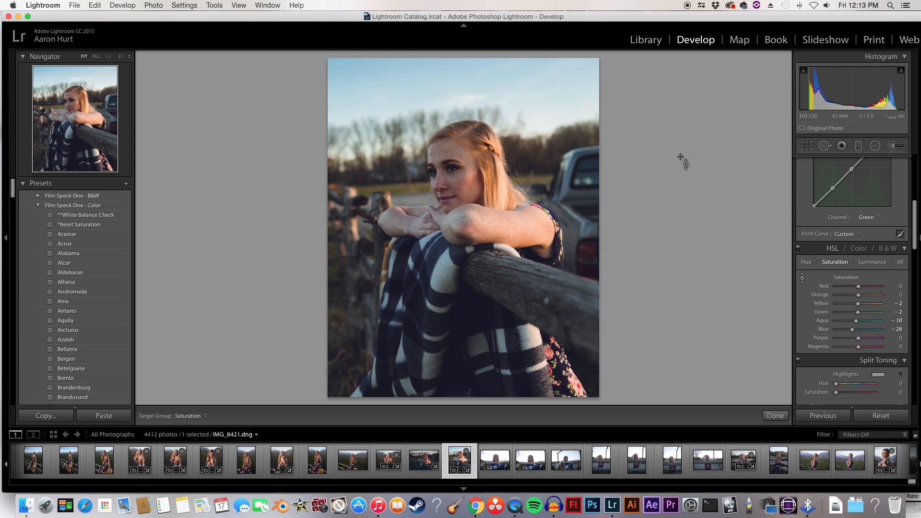
left_click_drag(519, 68, 519, 70)
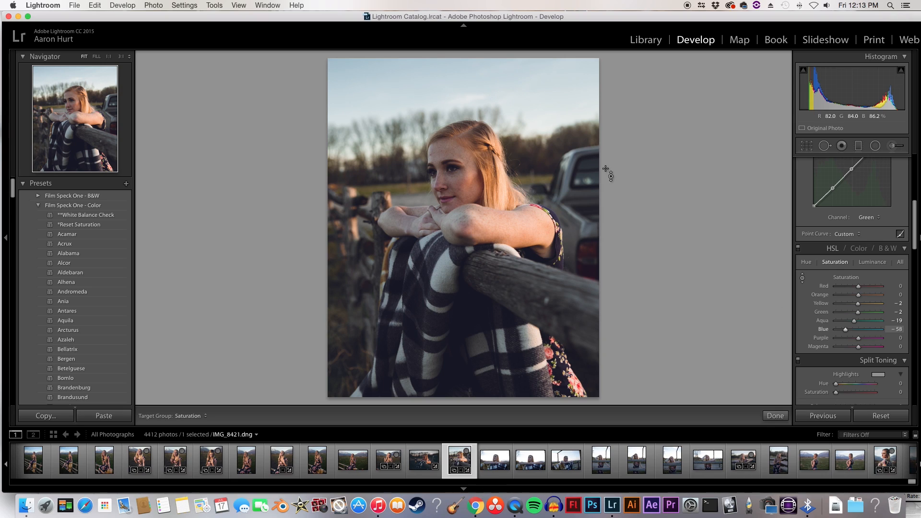
left_click(798, 249)
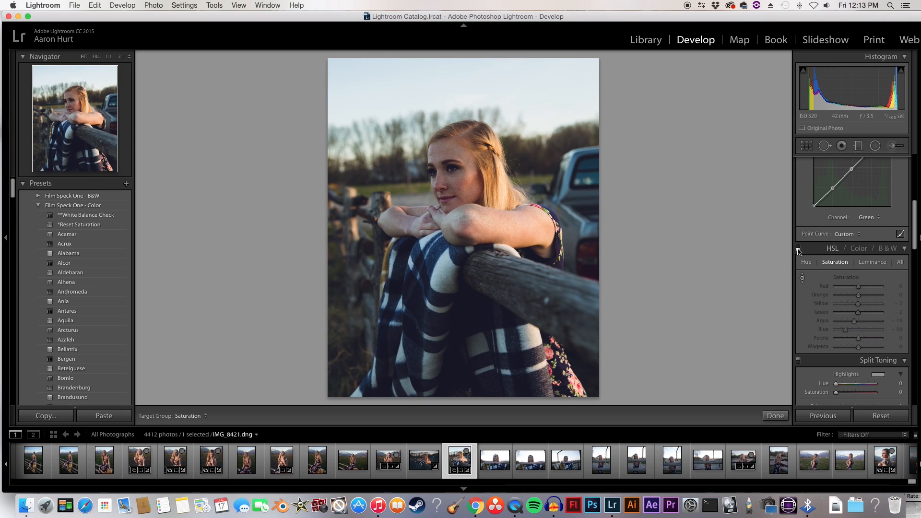
left_click(798, 249)
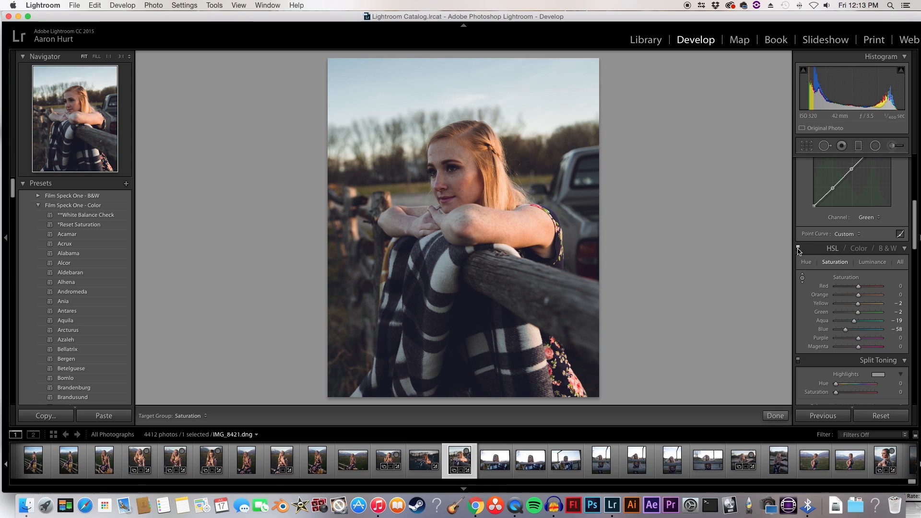
Step: Brighten the skin tones on the face with targeted luminance adjustment, settling on Orange +12 and Red +5
left_click(876, 264)
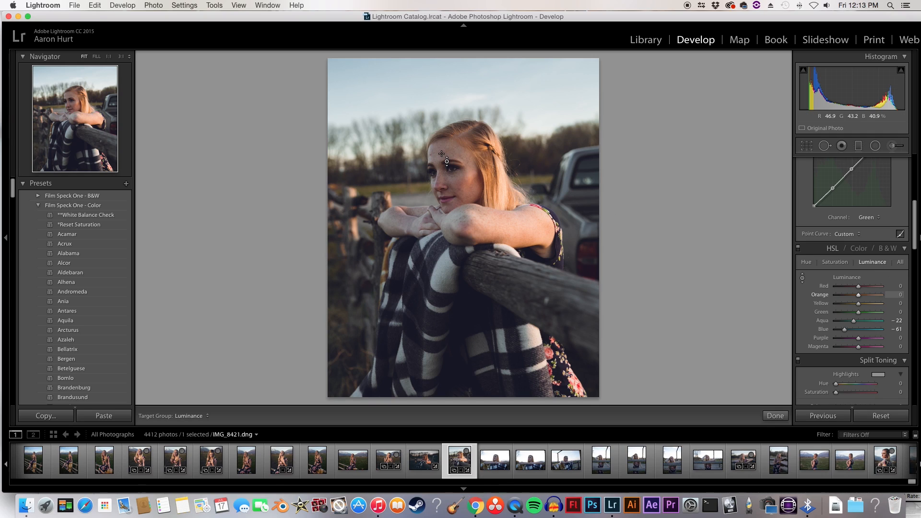
left_click_drag(441, 154, 441, 154)
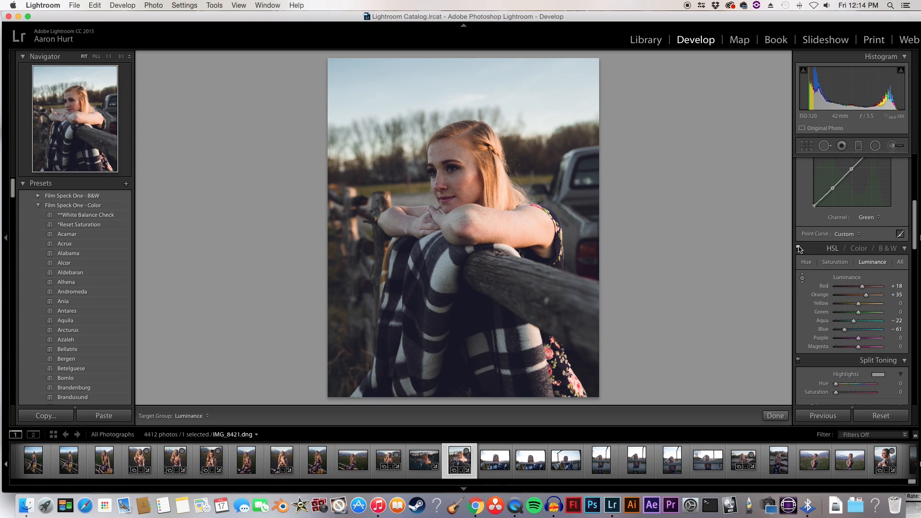
key("super+z")
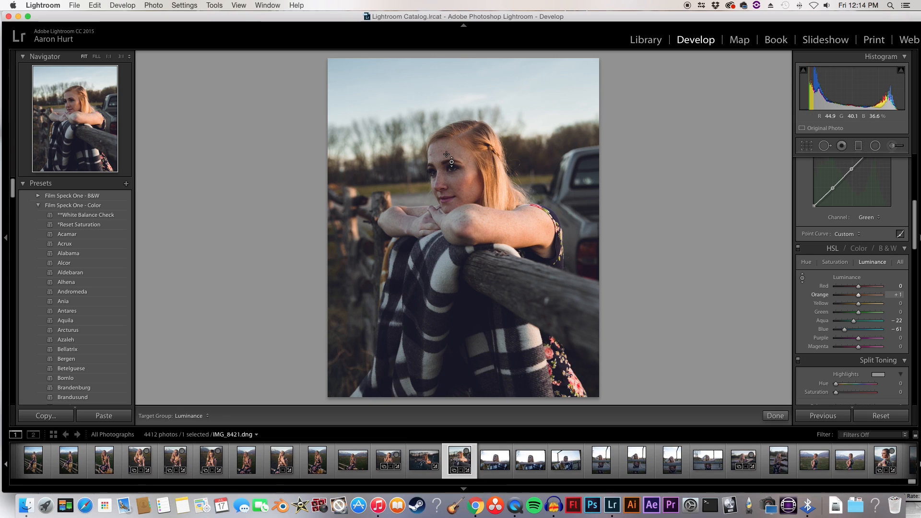
left_click_drag(446, 154, 447, 152)
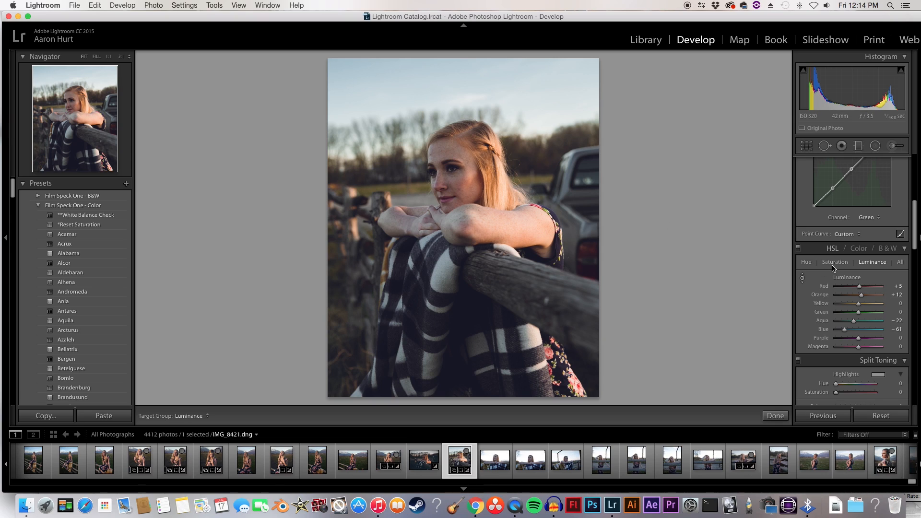
Step: Switch to per-color HSL adjustments, set Red to saturation -8 and luminance +67, and test the Orange sliders
scroll(868, 379, "down", 3)
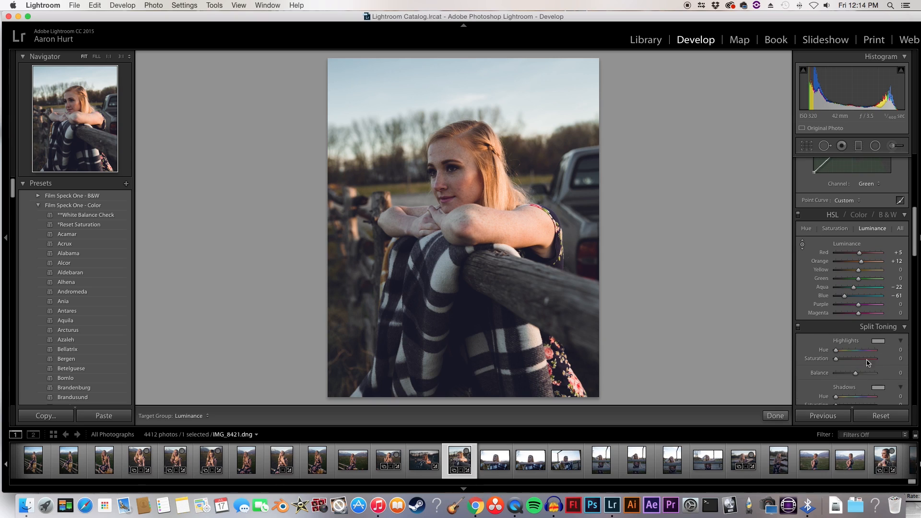
scroll(860, 367, "down", 2)
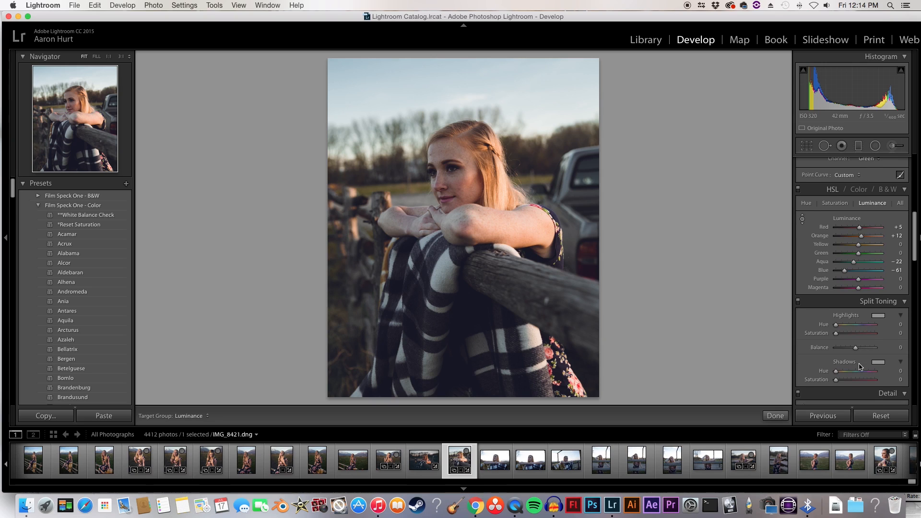
left_click(860, 191)
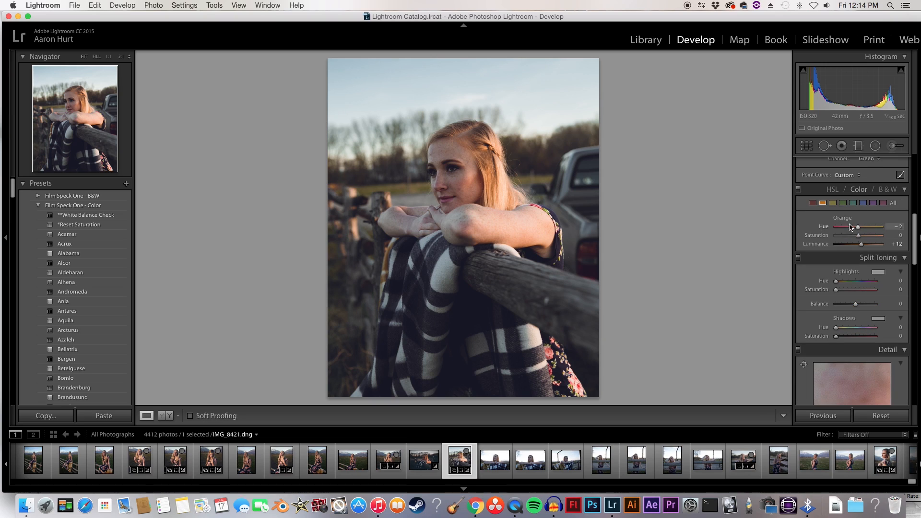
left_click(812, 204)
left_click_drag(859, 229, 877, 247)
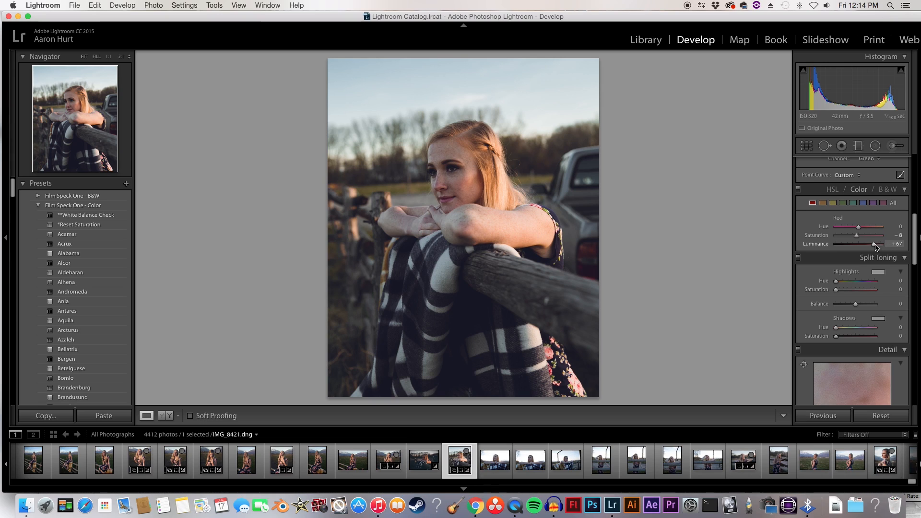
left_click(822, 203)
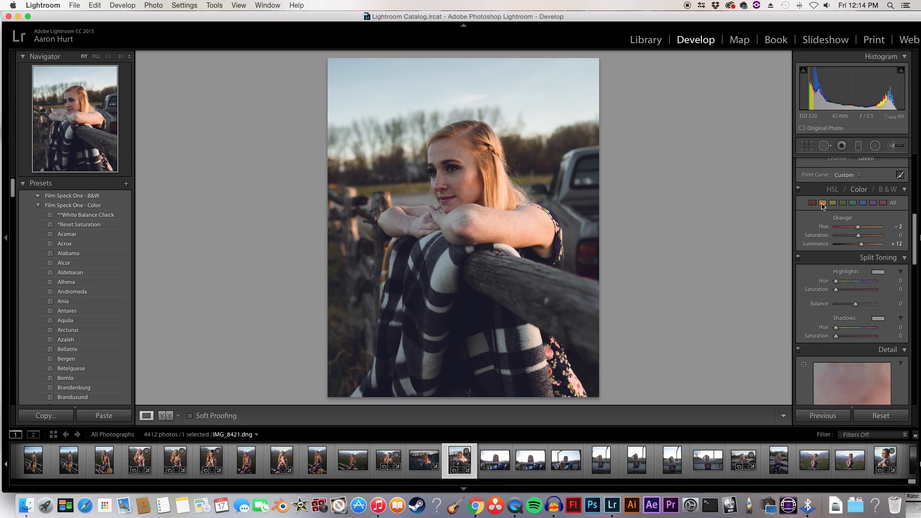
mouse_move(859, 227)
left_mouse_down()
mouse_move(871, 231)
mouse_move(862, 237)
left_mouse_up()
Step: Set Yellow to hue -64, saturation -21 and luminance -12, and bring the Red luminance to +15
left_click(833, 202)
left_click_drag(848, 226, 880, 227)
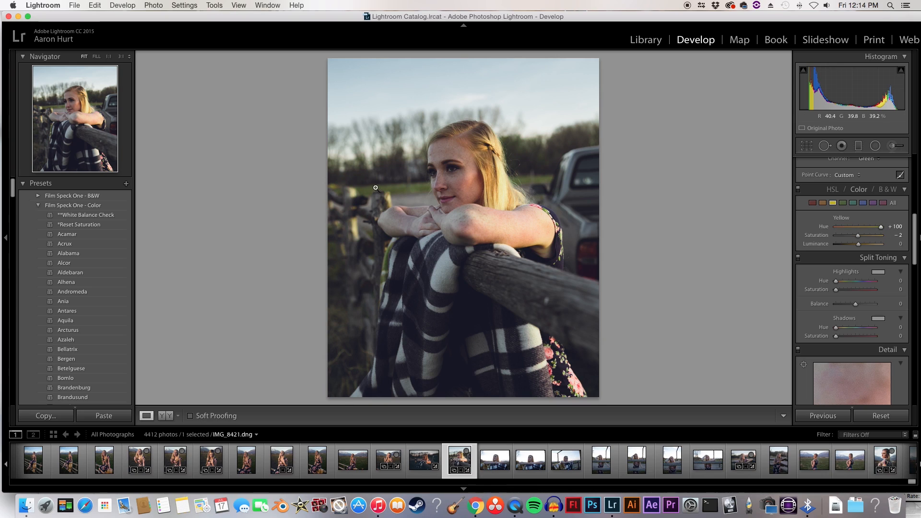
left_click_drag(881, 227, 852, 237)
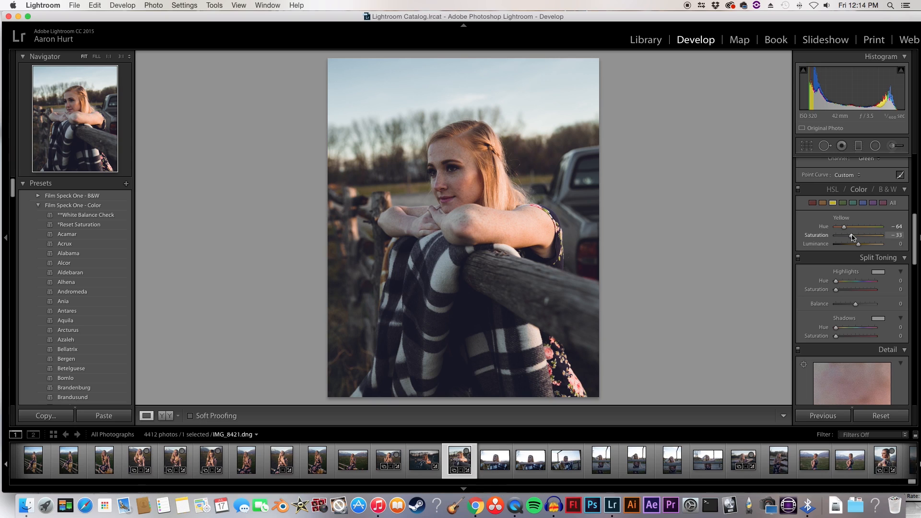
mouse_move(844, 238)
left_mouse_down()
mouse_move(856, 239)
mouse_move(855, 249)
left_mouse_up()
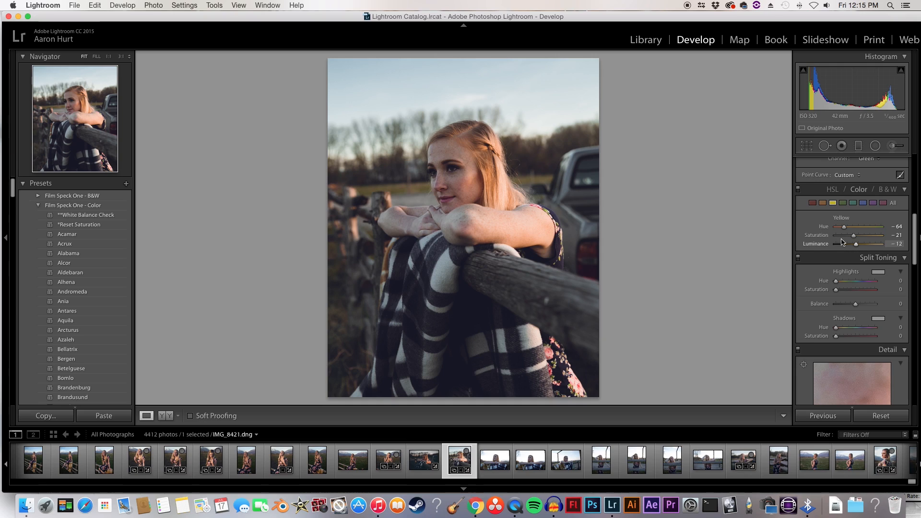
left_click(813, 203)
left_click_drag(873, 245, 862, 247)
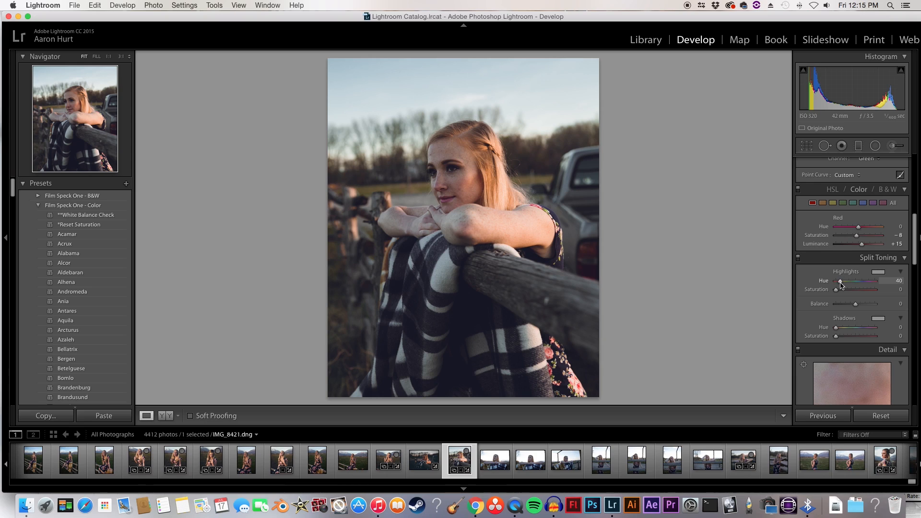
Step: Split-tone the highlights with hue 40 and saturation 8, and the shadows with hue 218 and saturation 6
left_click_drag(836, 290, 838, 290)
mouse_move(835, 329)
left_mouse_down()
mouse_move(861, 330)
mouse_move(838, 337)
left_mouse_up()
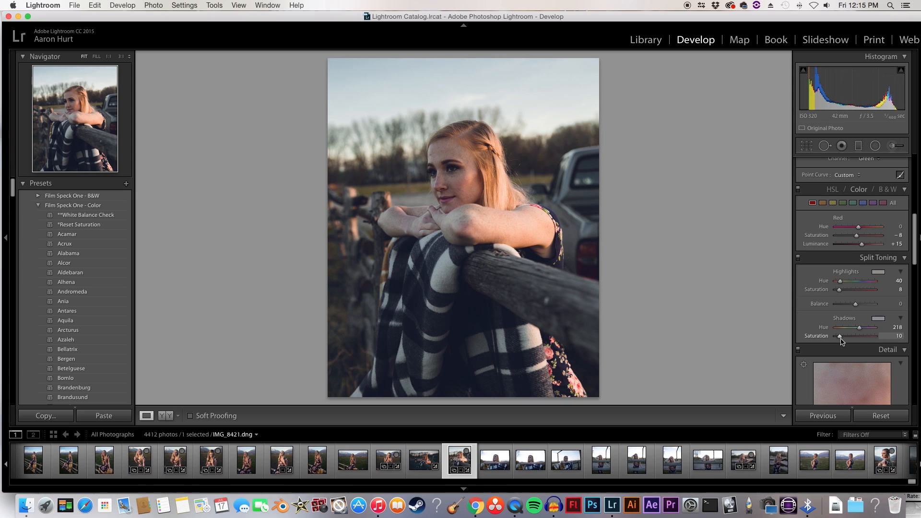
left_click_drag(840, 338, 839, 338)
Step: Test the split toning balance toward both extremes and bring it to +13
scroll(857, 307, "down", 1)
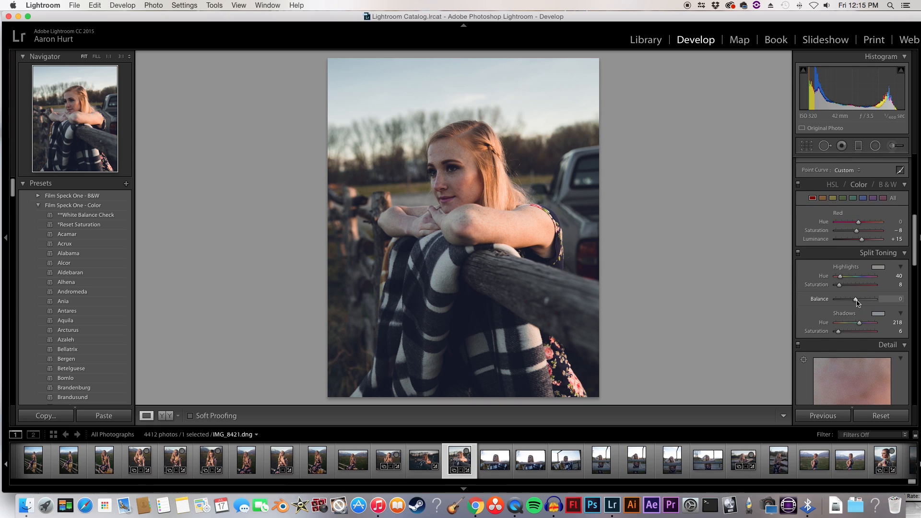
left_click_drag(857, 303, 822, 304)
left_click_drag(834, 300, 883, 302)
left_click_drag(861, 302, 858, 303)
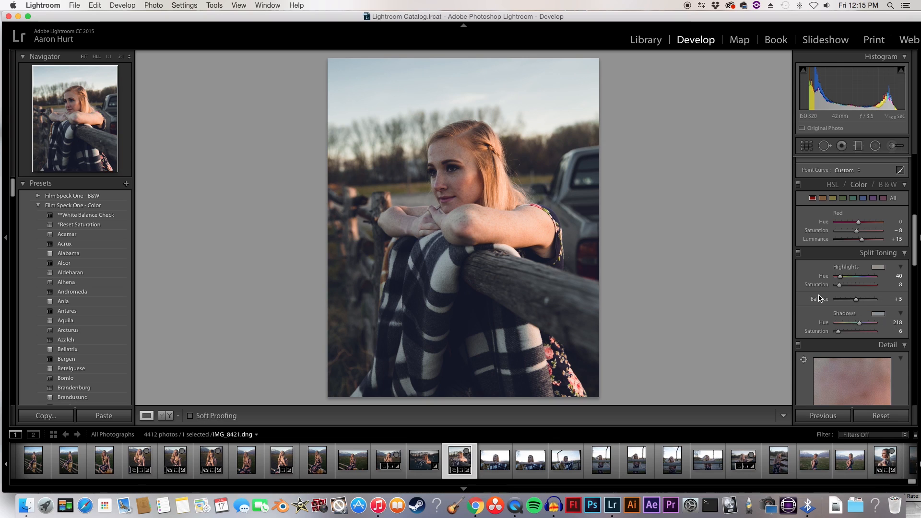
scroll(835, 307, "down", 1)
scroll(856, 303, "up", 1)
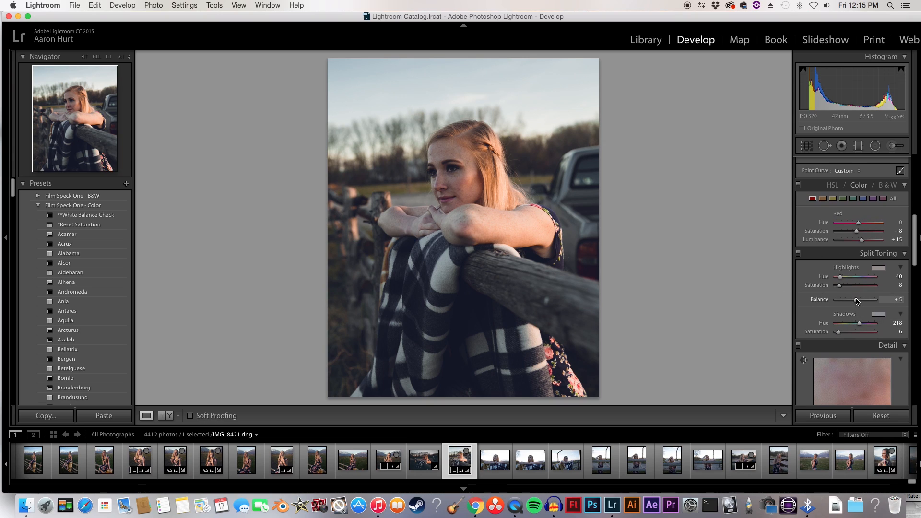
left_click_drag(857, 302, 855, 306)
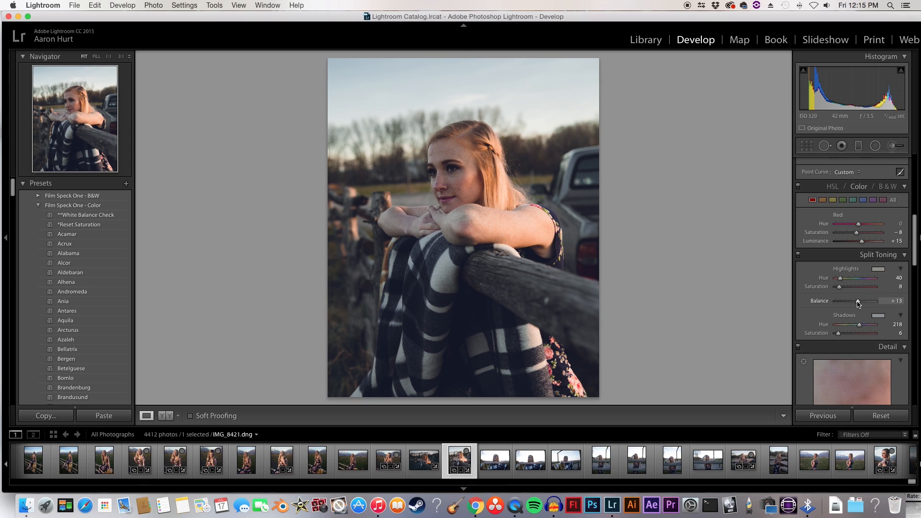
Step: Refine the split toning to balance +16 and shadow hue 209, and compare the photo before and after
left_click_drag(857, 304, 844, 328)
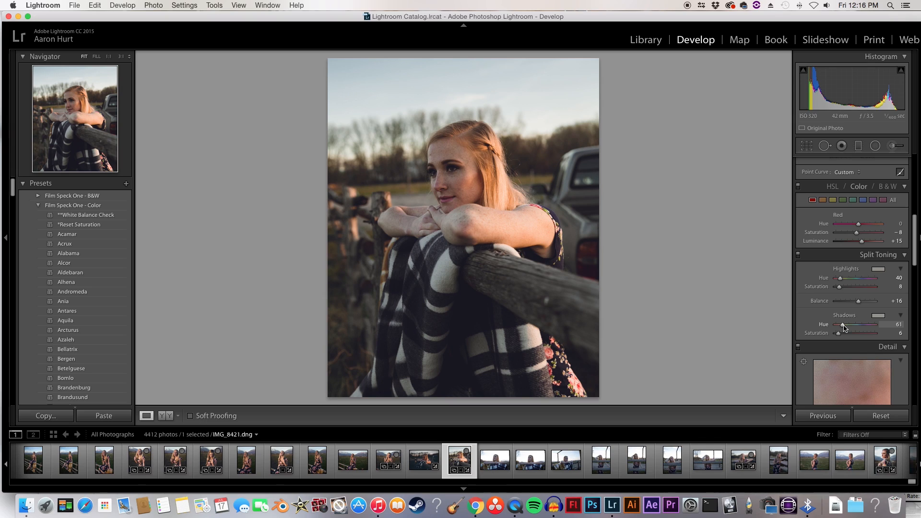
left_click_drag(845, 328, 860, 329)
left_click(169, 416)
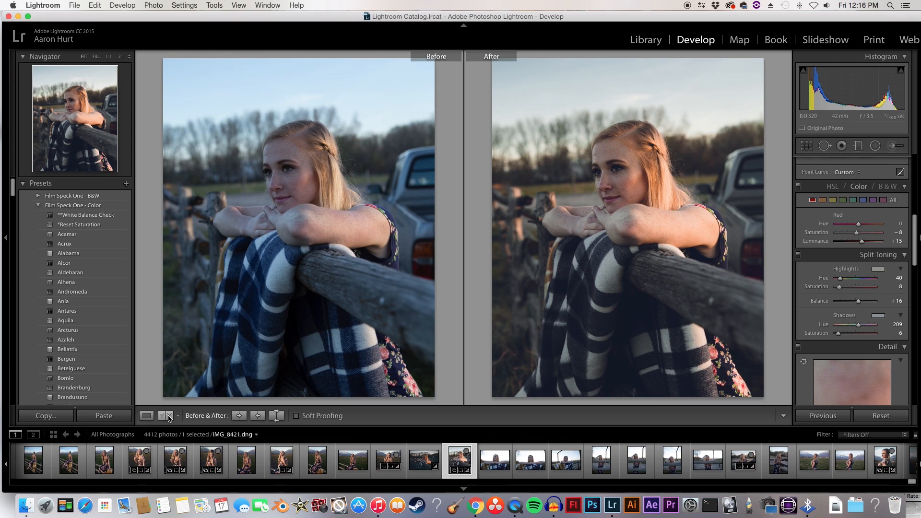
left_click(141, 418)
Step: Set the sharpening amount to 35, judging the face at full magnification with the Detail adjustments off and on
scroll(835, 338, "down", 5)
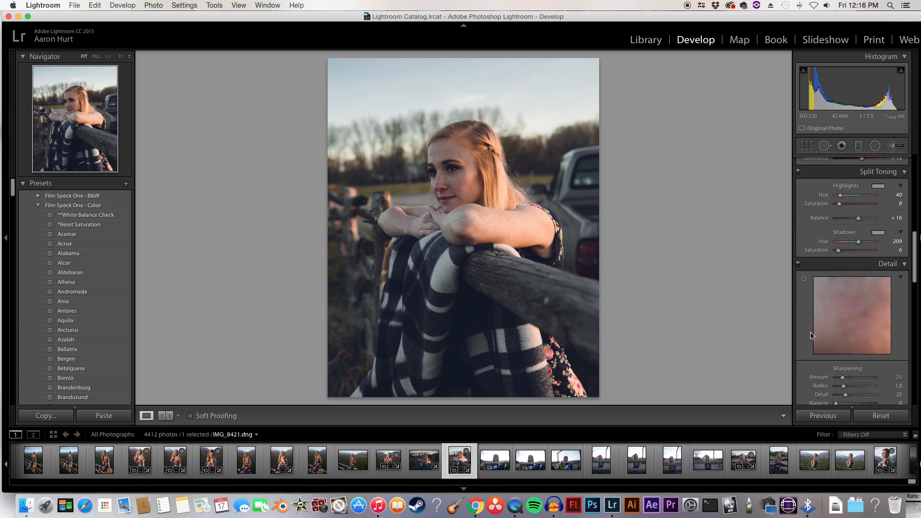
left_click_drag(842, 349, 849, 351)
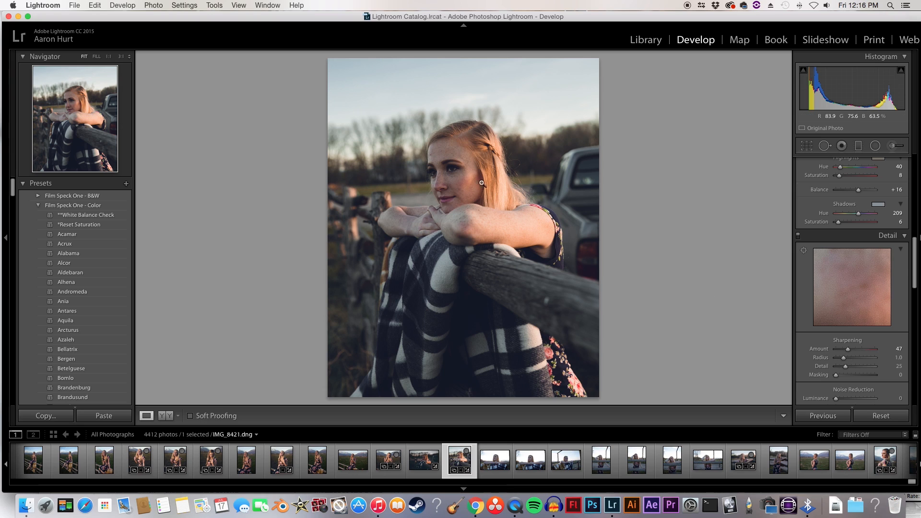
left_click(460, 172)
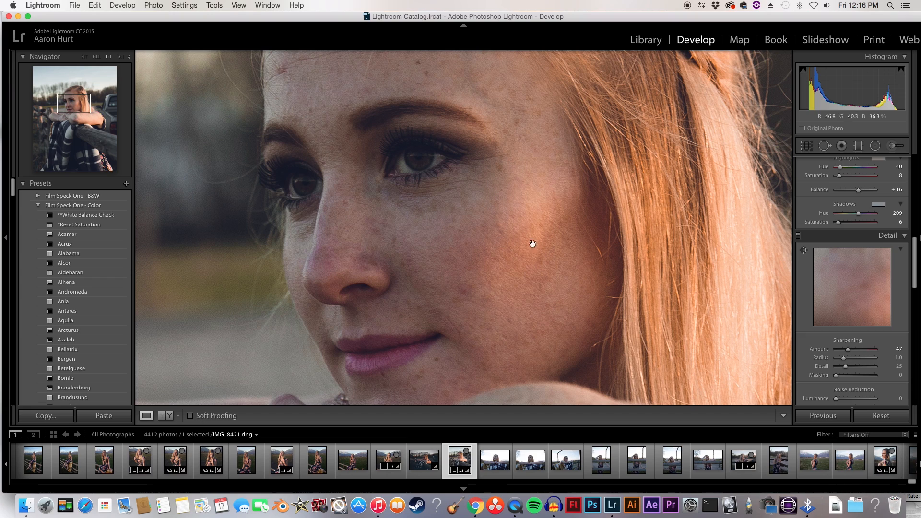
left_click(798, 236)
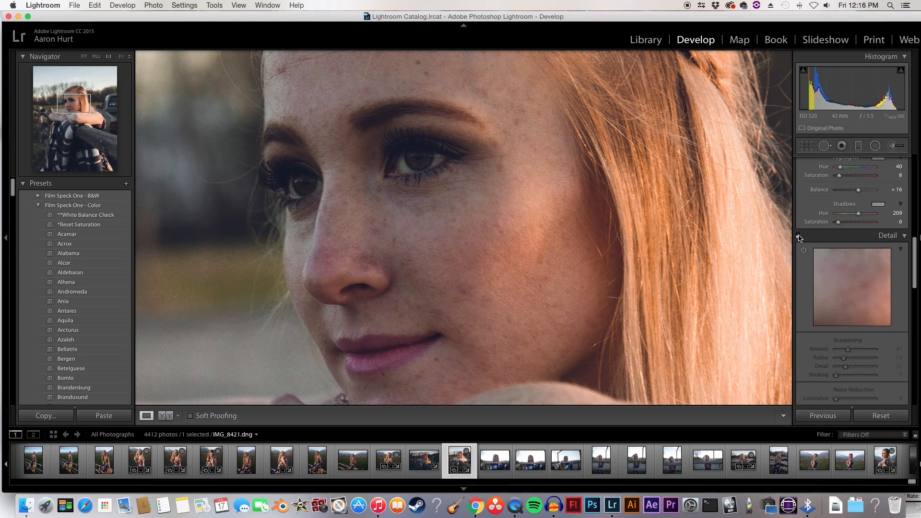
left_click(798, 236)
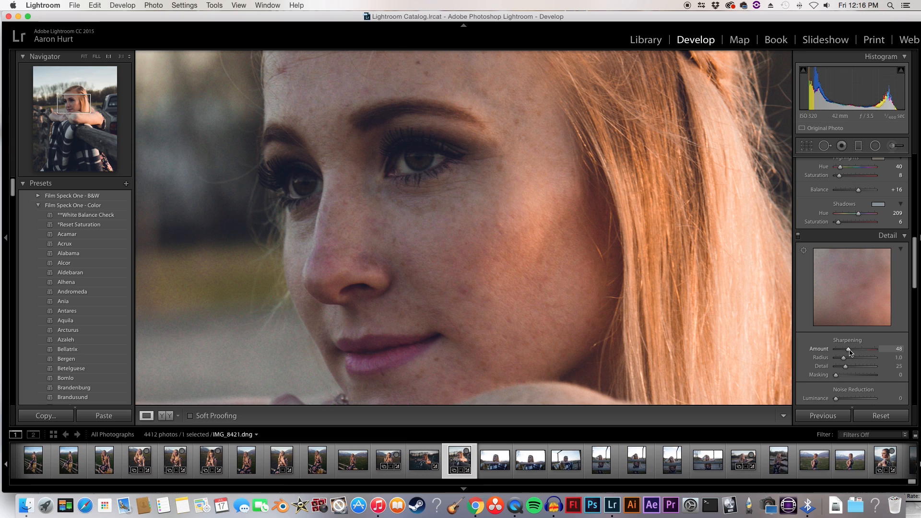
mouse_move(850, 353)
left_mouse_down()
mouse_move(879, 353)
mouse_move(847, 355)
left_mouse_up()
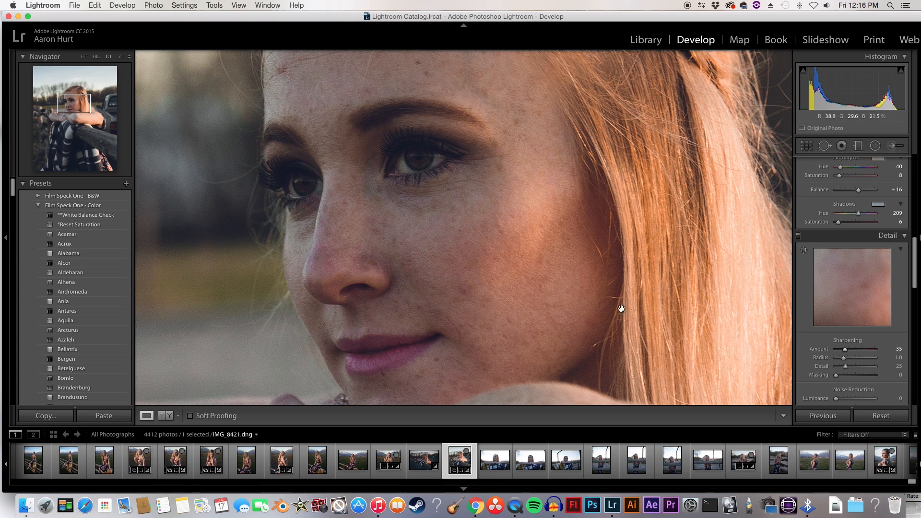
left_click(480, 246)
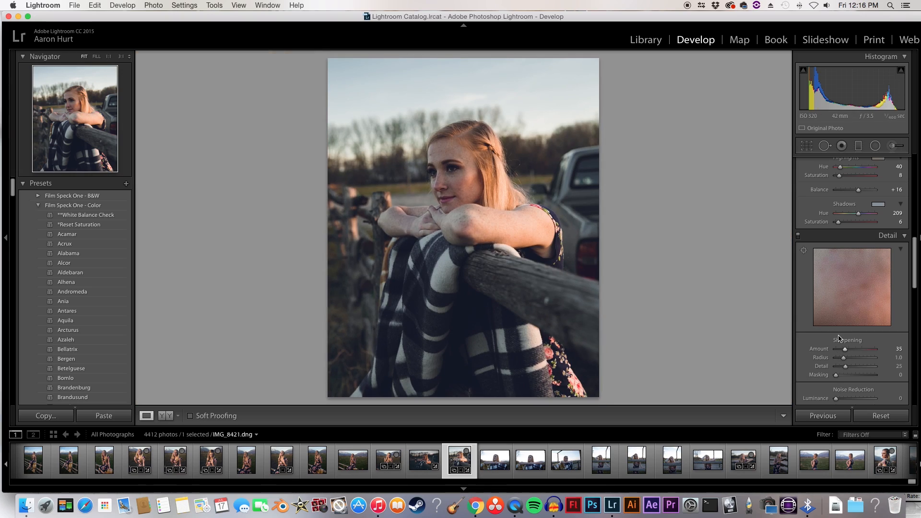
Step: Turn on chromatic aberration removal and check the edges around the shoulder up close
scroll(814, 338, "down", 5)
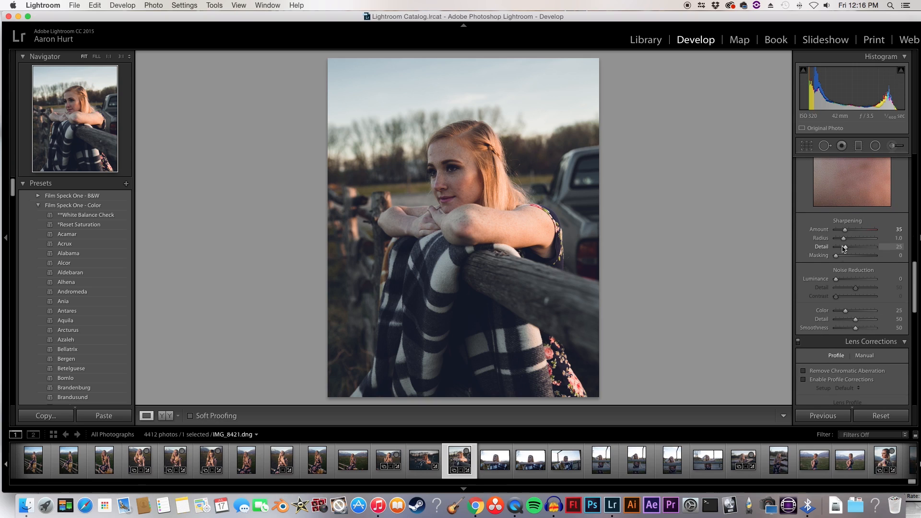
scroll(813, 336, "down", 3)
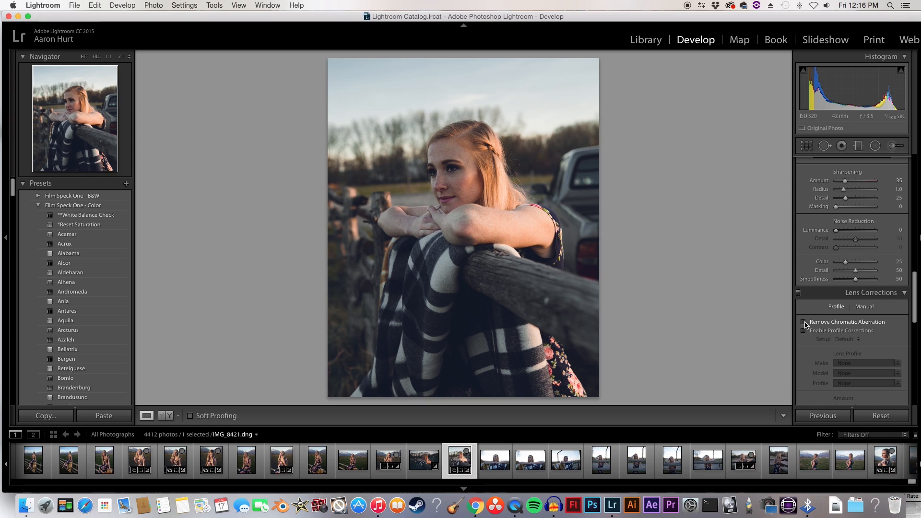
left_click(804, 322)
left_click(544, 212)
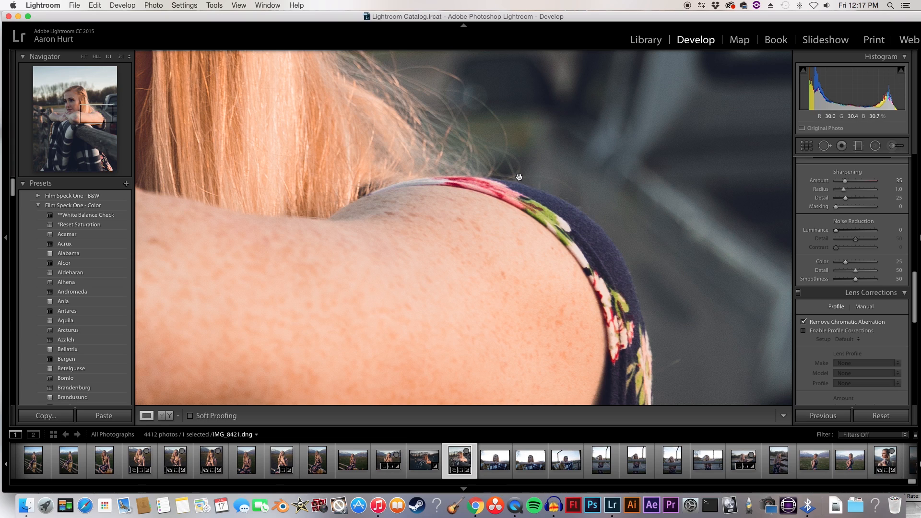
left_click(600, 231)
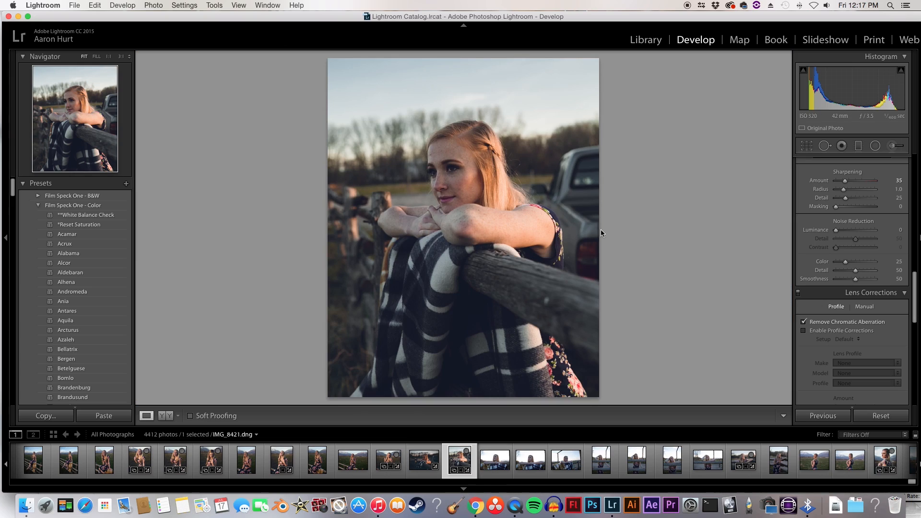
Step: Look over the manual distortion and defringe settings, and examine the edges along the top of the hair up close
left_click(865, 311)
scroll(871, 360, "down", 2)
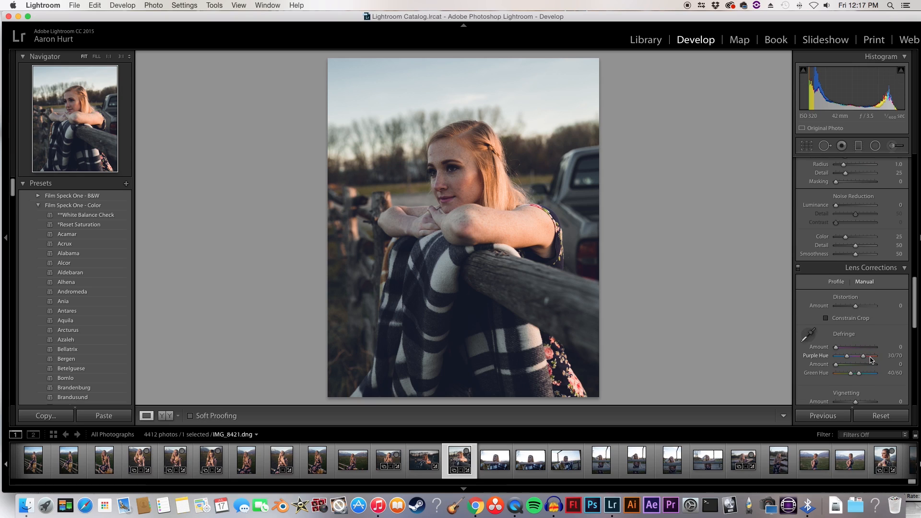
left_click(836, 282)
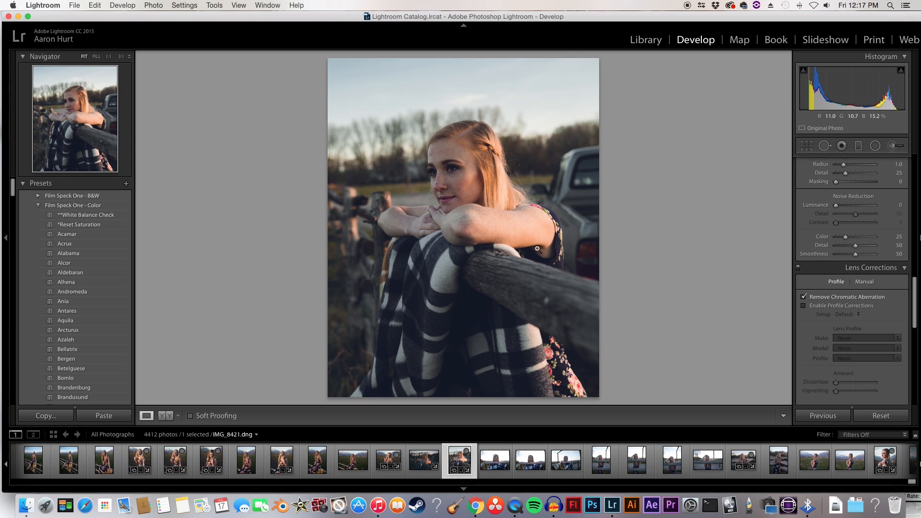
left_click(467, 113)
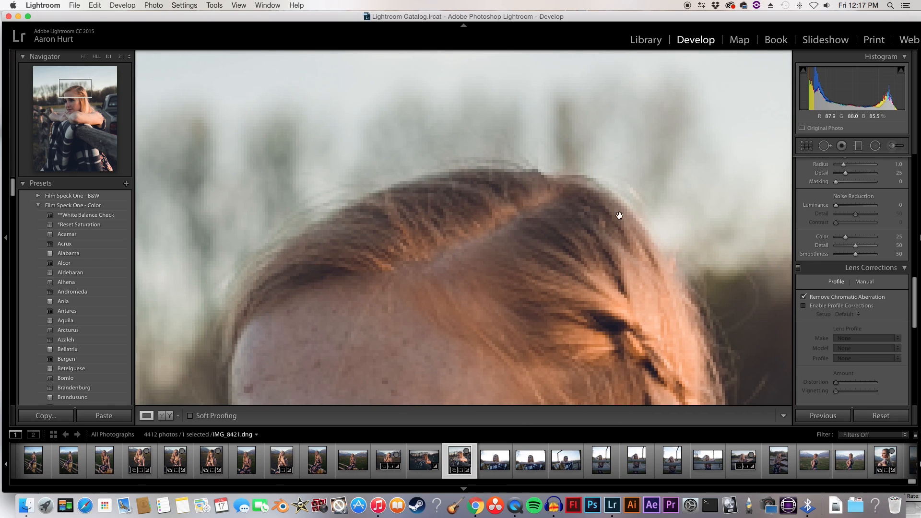
left_click(579, 224)
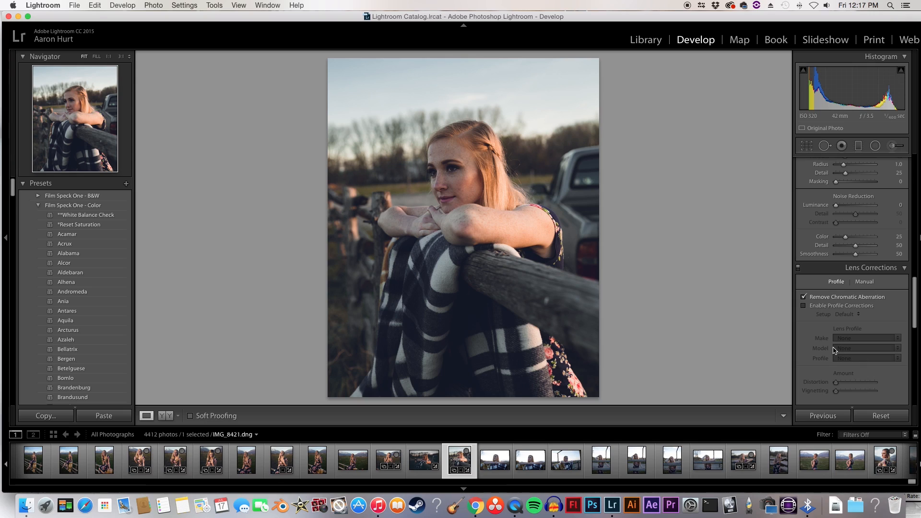
Step: Test the lens profile corrections on the photo and turn them back off
scroll(835, 351, "down", 2)
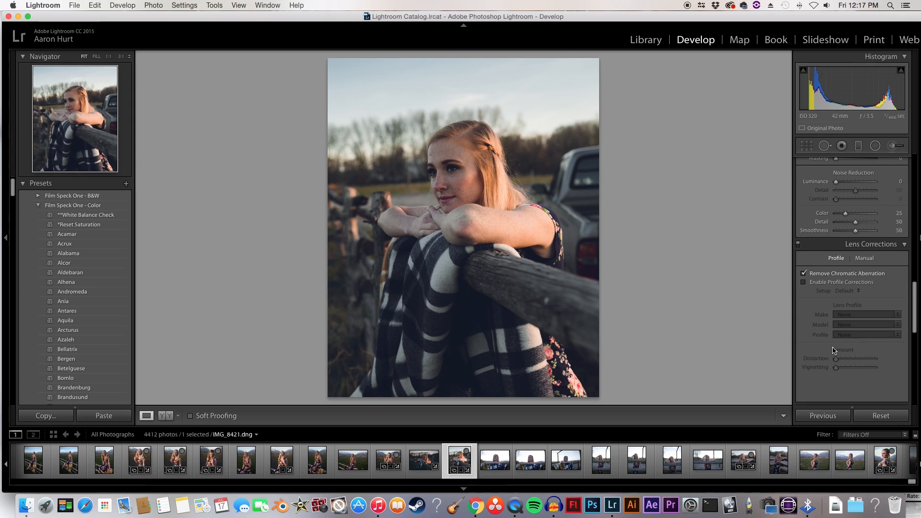
left_click(804, 283)
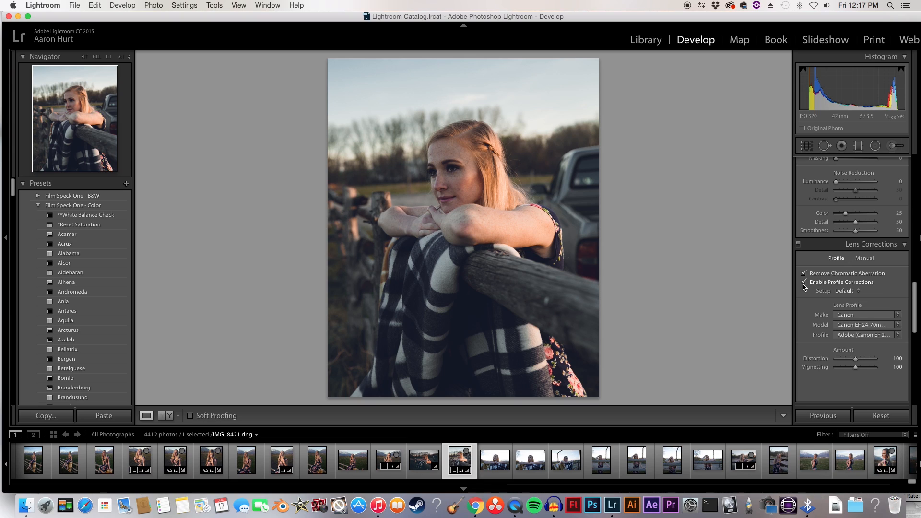
left_click(804, 283)
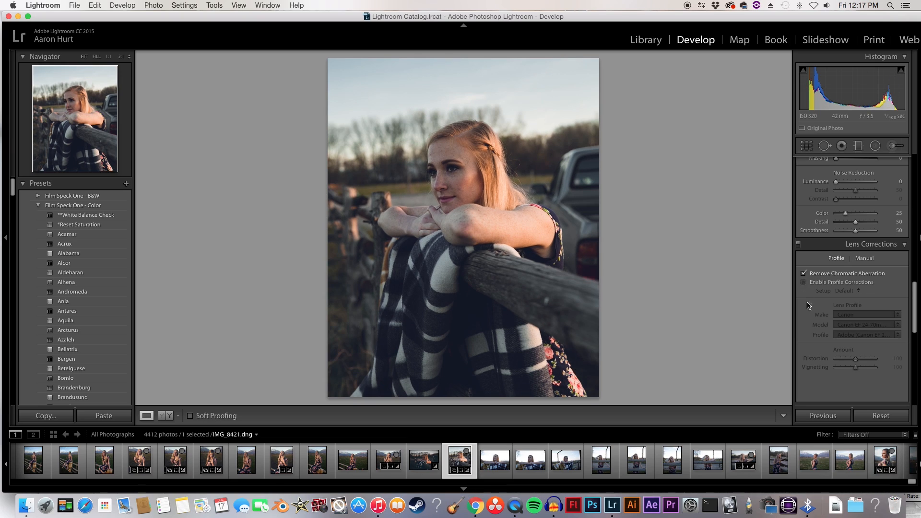
Step: Set the post-crop vignetting amount to -5 and add a slight amount of grain
scroll(810, 302, "down", 5)
scroll(811, 312, "down", 5)
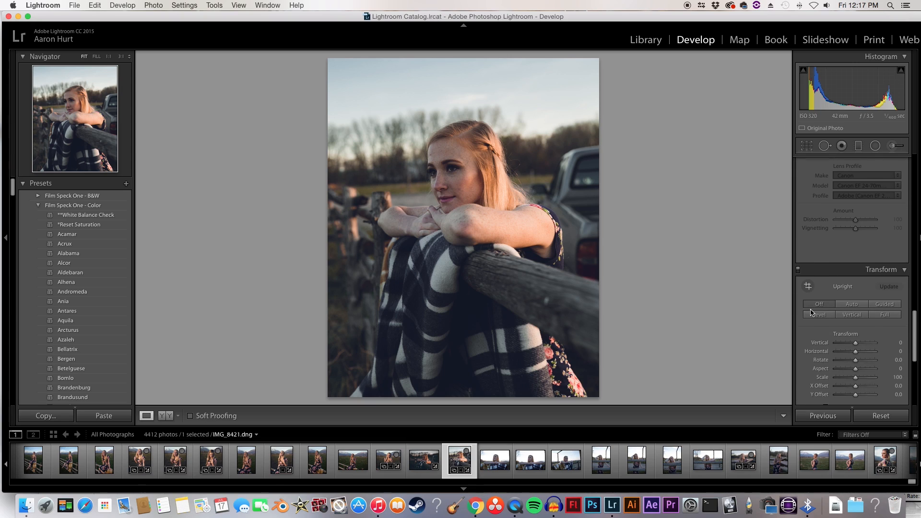
scroll(811, 312, "down", 3)
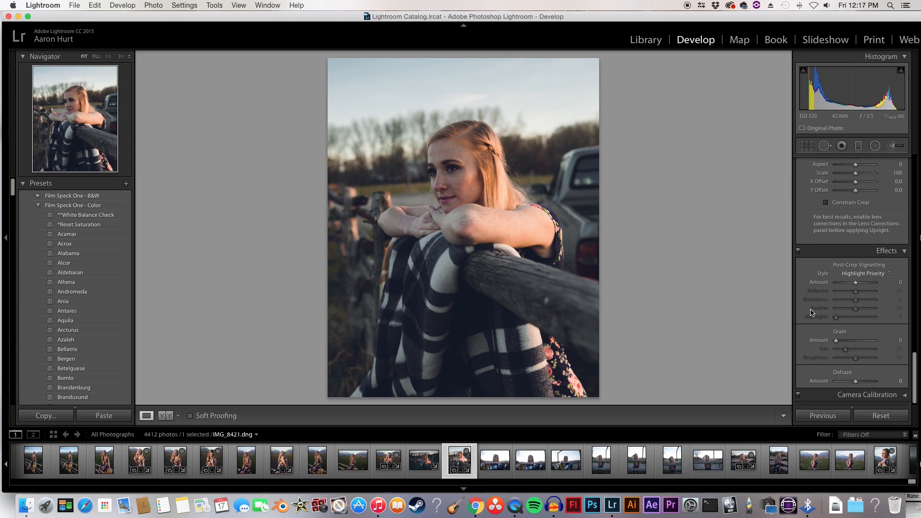
scroll(827, 307, "down", 1)
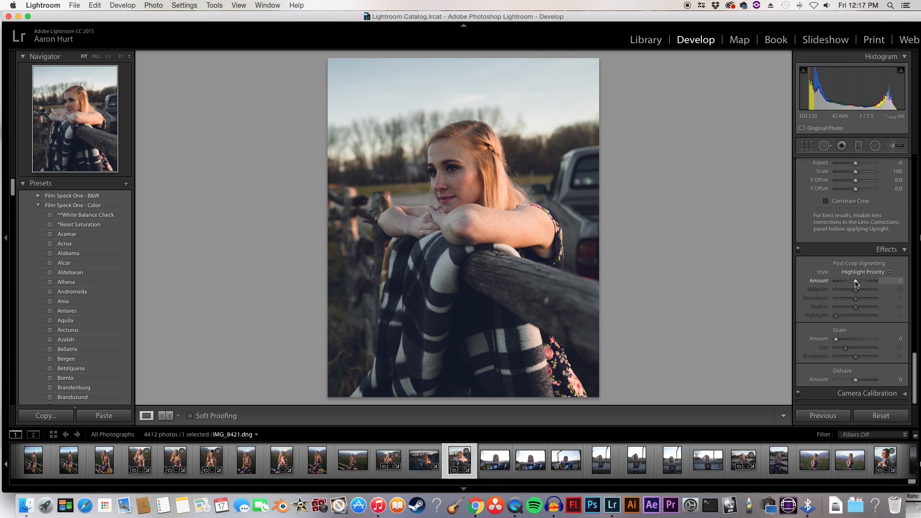
mouse_move(856, 284)
left_mouse_down()
mouse_move(847, 284)
mouse_move(855, 284)
left_mouse_up()
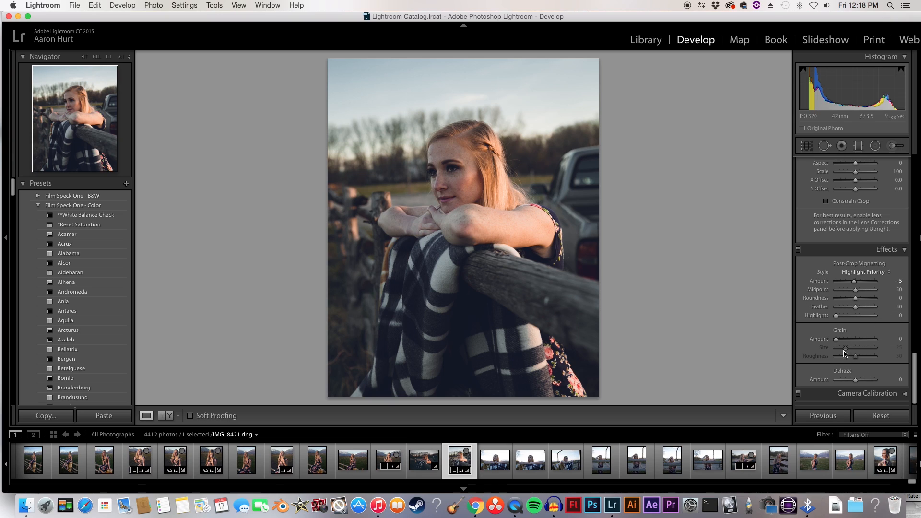
left_click_drag(836, 342, 842, 342)
Step: Set up an adjustment brush with the Dodge (Lighten) effect, temp 12 and exposure 0.47
scroll(831, 321, "up", 1)
scroll(832, 320, "up", 15)
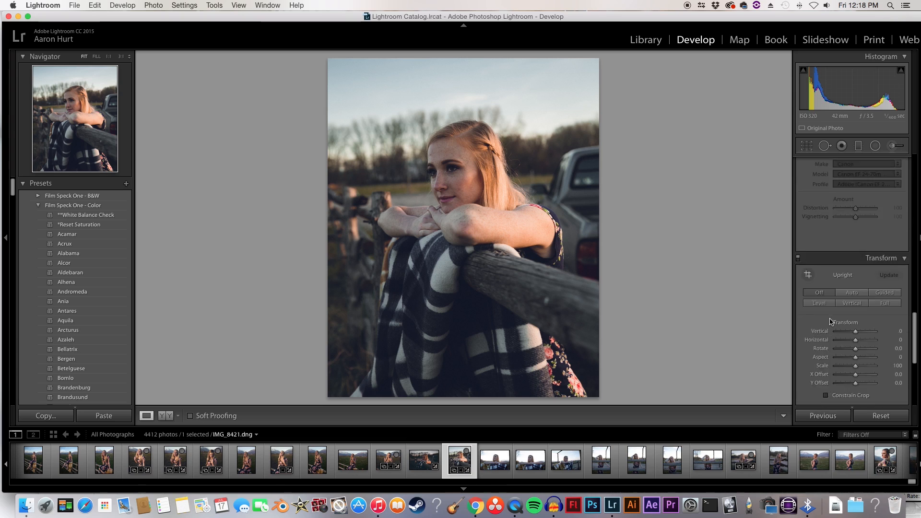
scroll(831, 320, "up", 5)
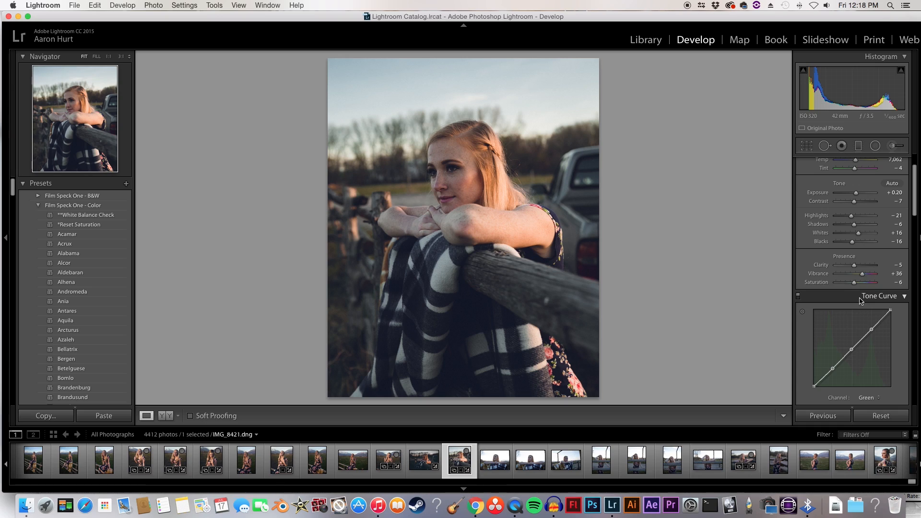
scroll(833, 250, "up", 3)
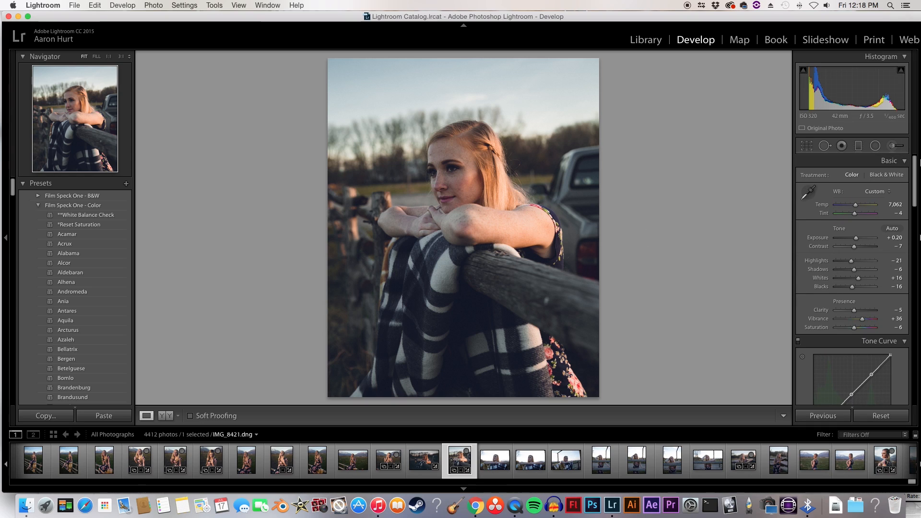
left_click(895, 146)
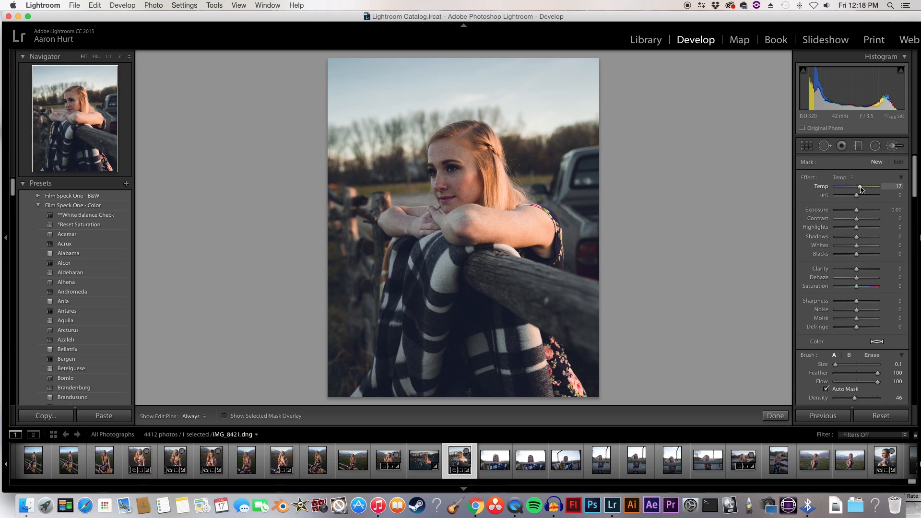
left_click_drag(857, 210, 857, 211)
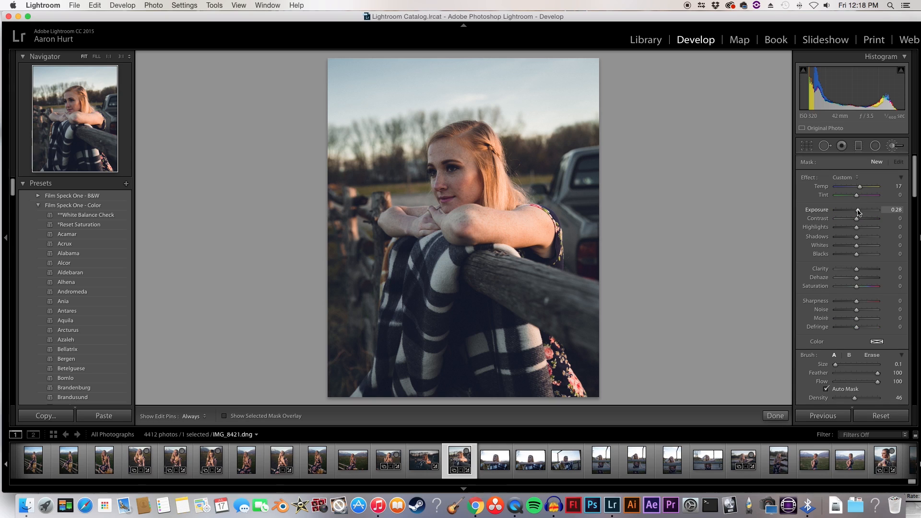
left_click(844, 178)
left_click(887, 315)
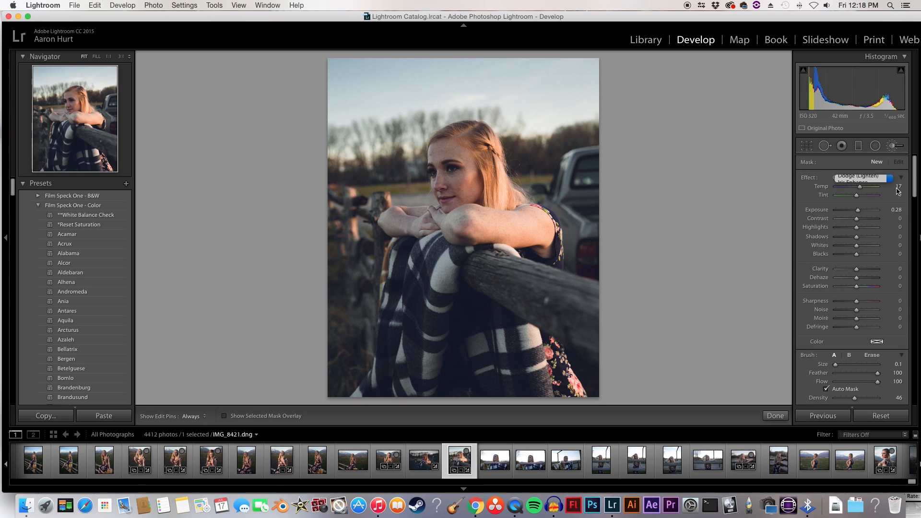
left_click_drag(856, 187, 858, 188)
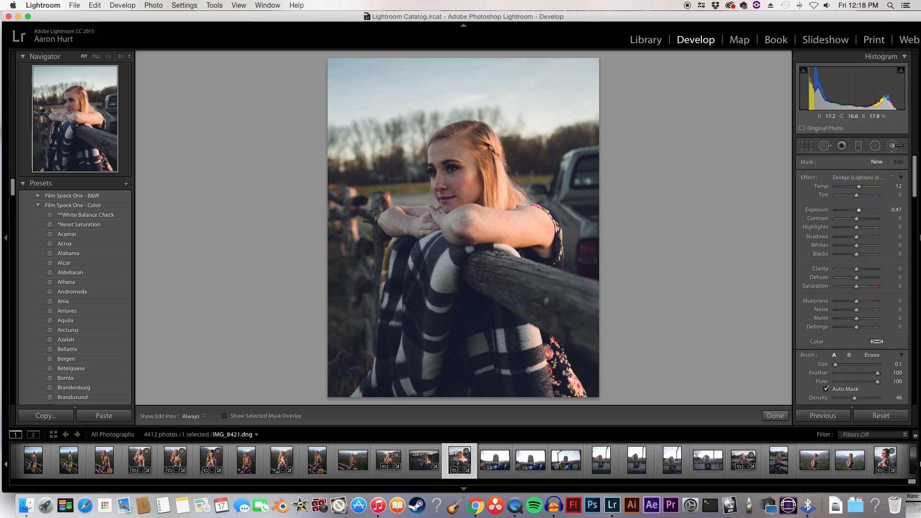
Step: Brush the face with a size 4.0 brush, and set the mask's exposure to 0.21 and temp to 16
scroll(452, 153, "up", 4)
key("h")
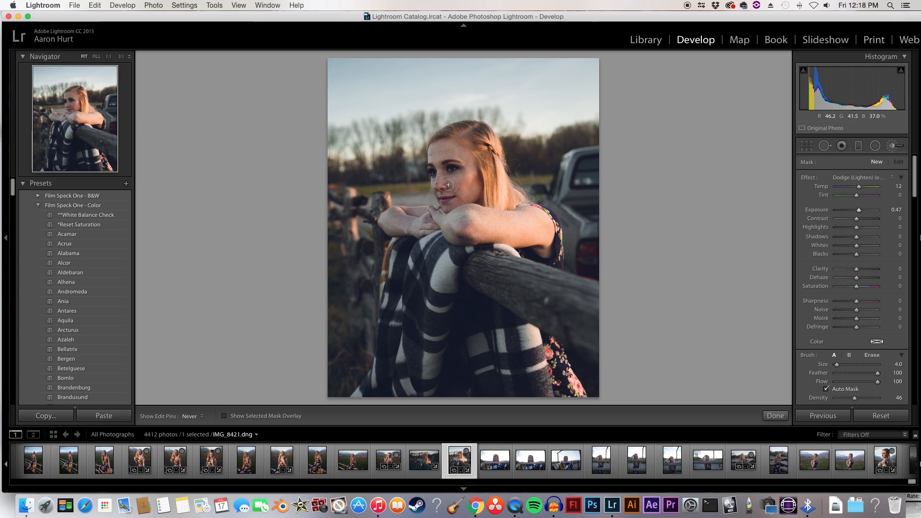
key("h")
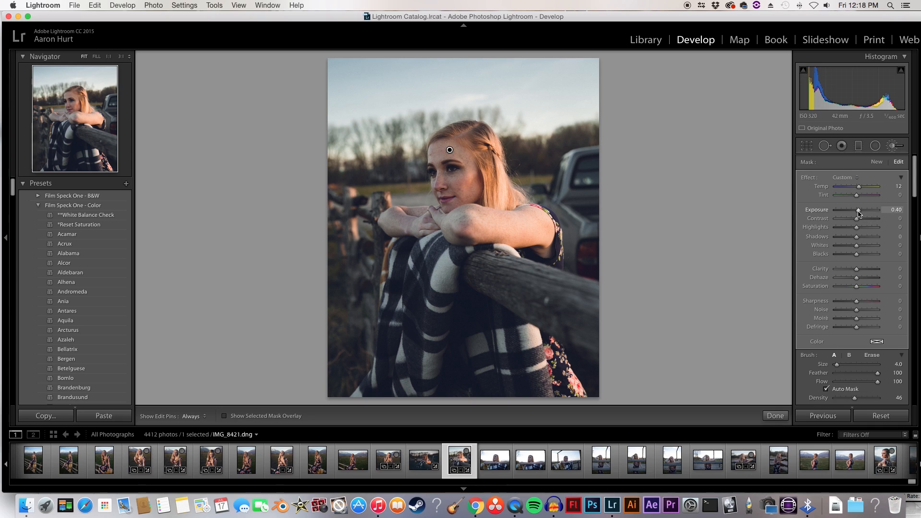
left_click_drag(858, 211, 858, 188)
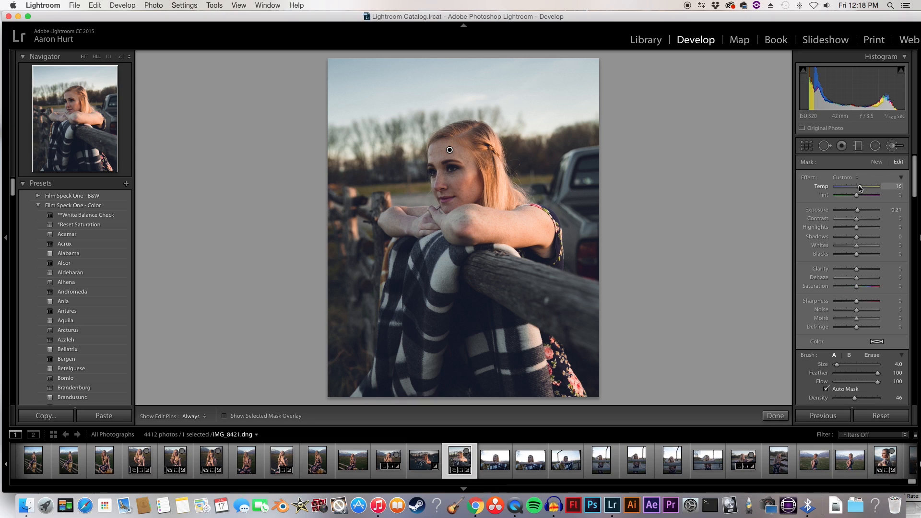
Step: Hide the edit pins and extend the brushed lightening over the hands and forearm
key("h")
key("h")
key("h")
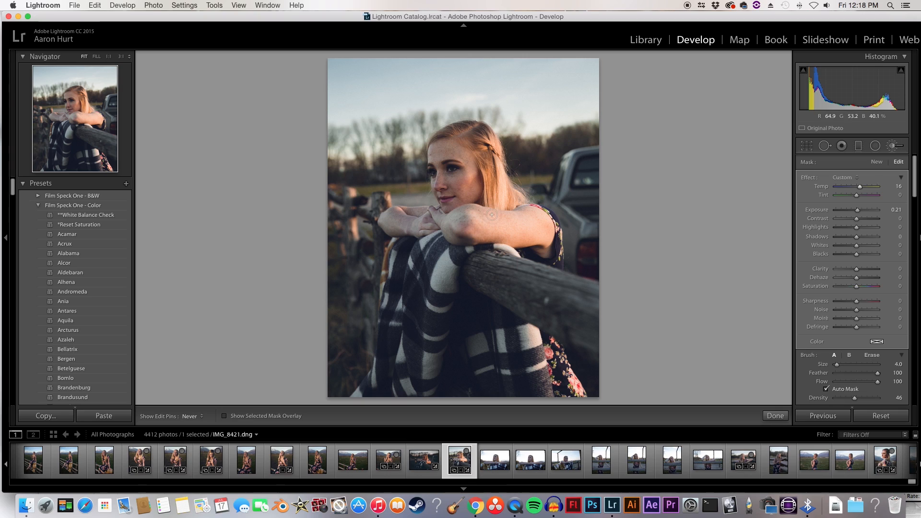
mouse_move(425, 223)
left_mouse_down()
mouse_move(472, 215)
mouse_move(463, 212)
left_mouse_up()
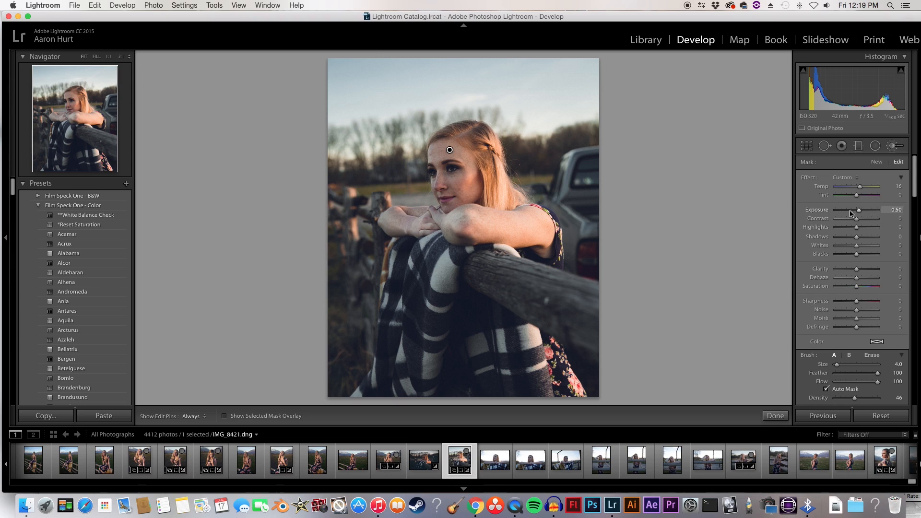
Step: Set the skin brush mask's exposure to 0.28 and compare the photo with the brush adjustments off and on
key("minus")
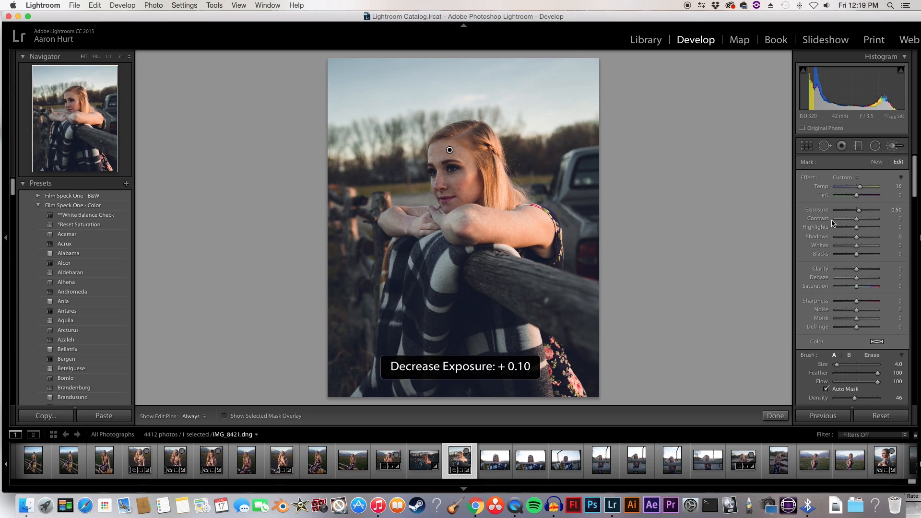
key("equal")
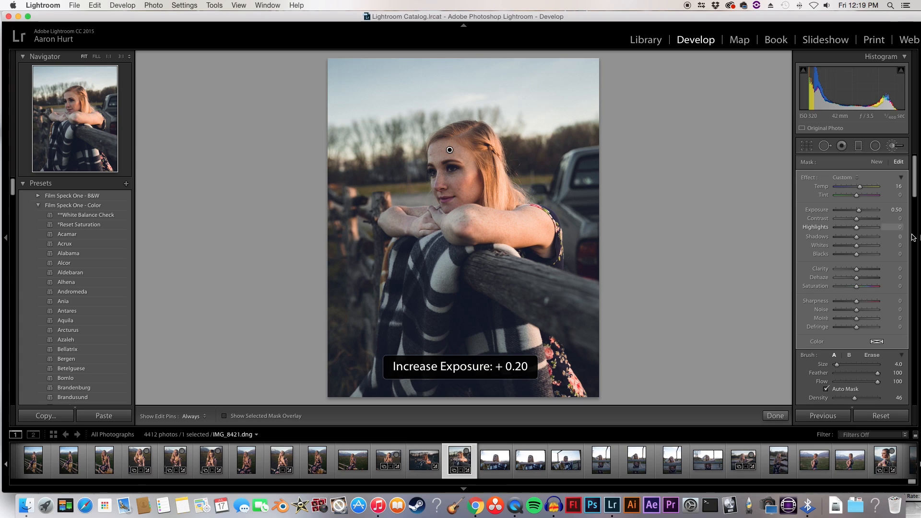
left_click_drag(861, 213, 859, 213)
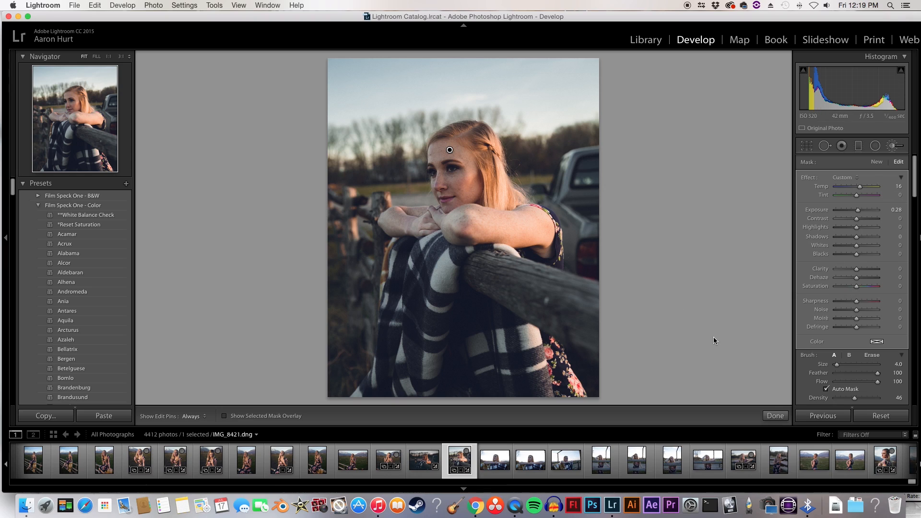
scroll(811, 374, "down", 2)
left_click(803, 373)
left_click(803, 373)
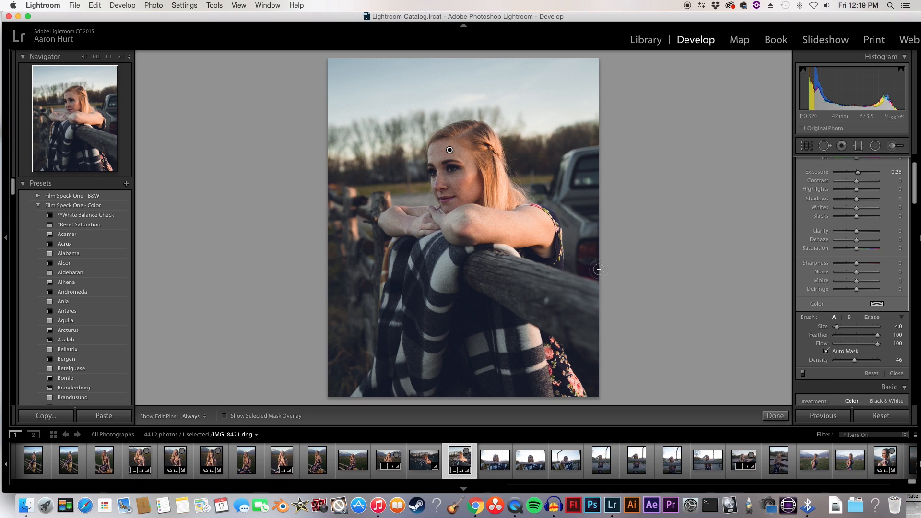
scroll(849, 331, "up", 5)
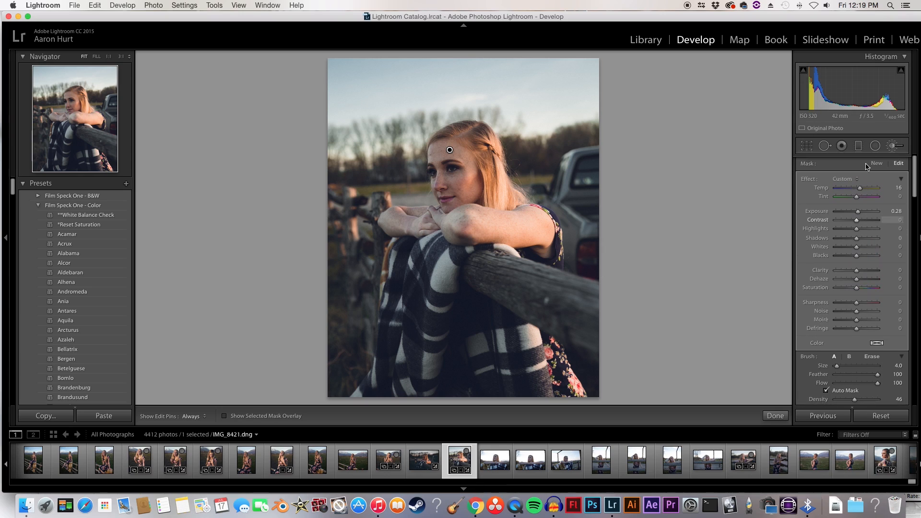
left_click(775, 415)
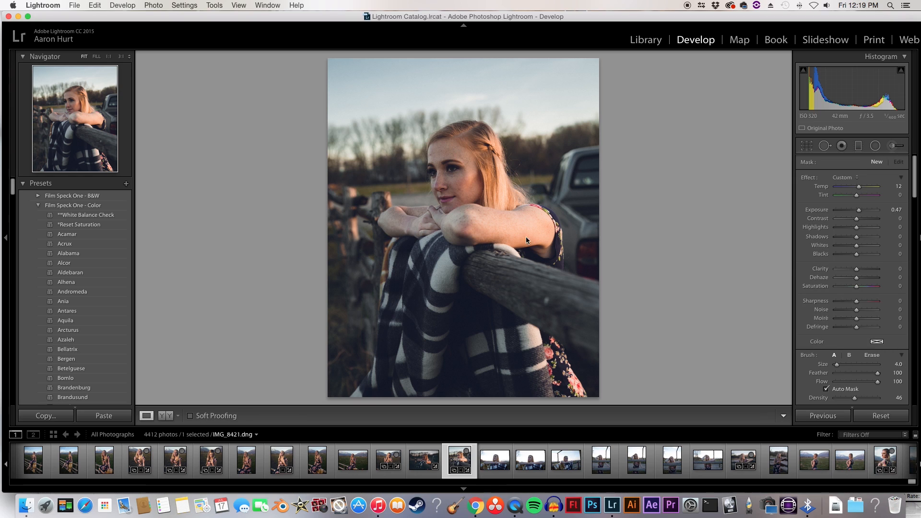
Step: Clone out the small blemish at the edge of the forehead with a size 11 spot removal brush and adjust its feather
left_click(434, 154)
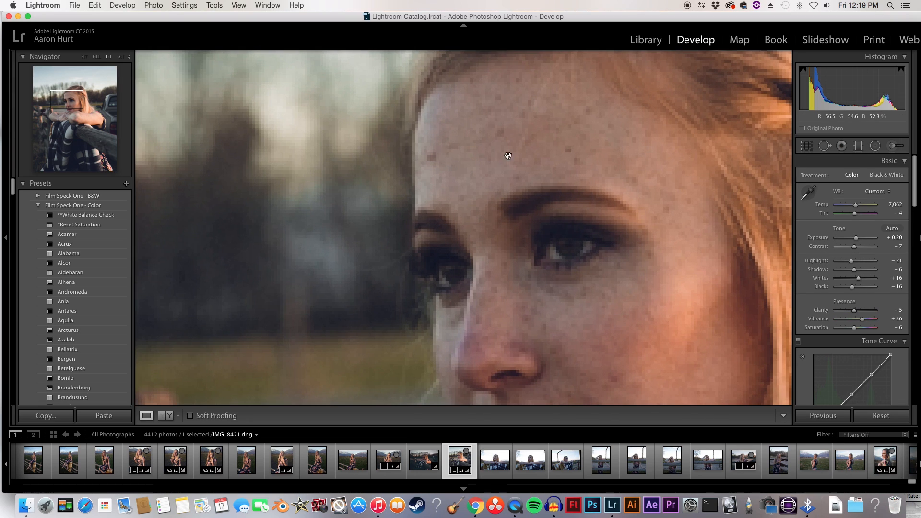
left_click(824, 145)
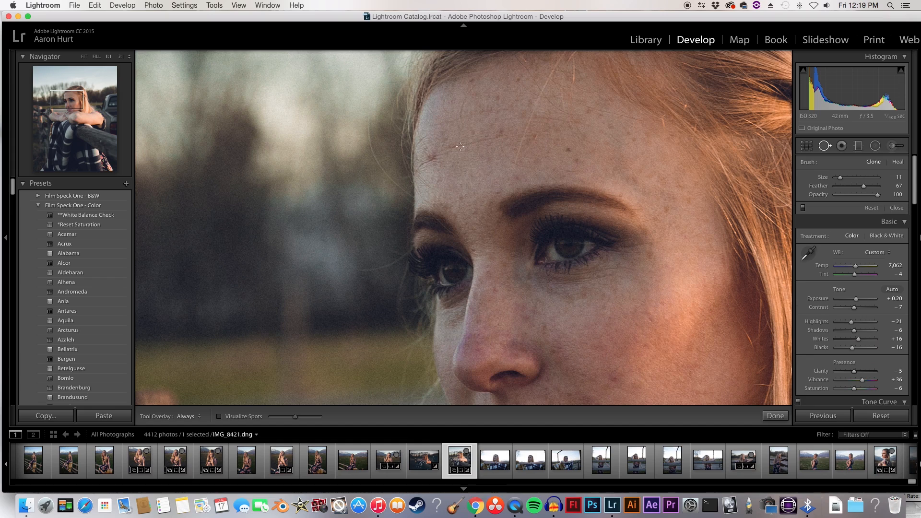
left_click(432, 157)
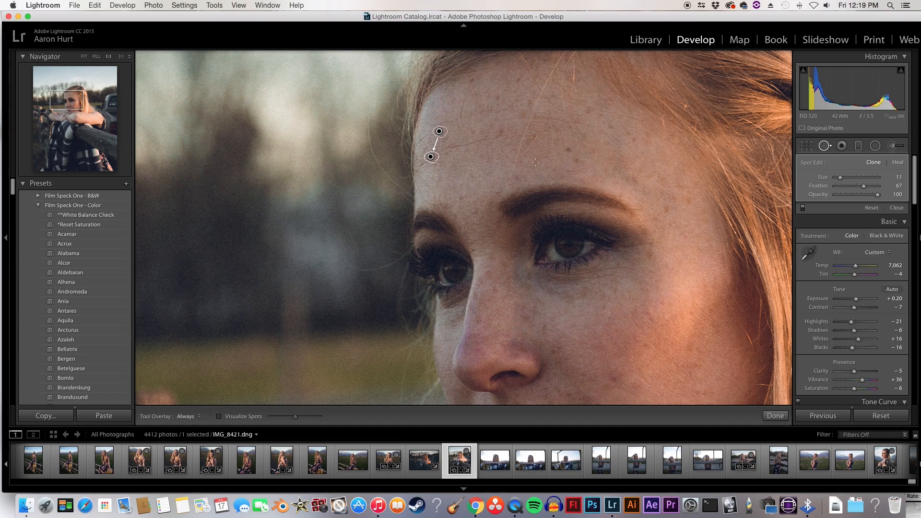
left_click_drag(863, 186, 870, 189)
left_click(775, 416)
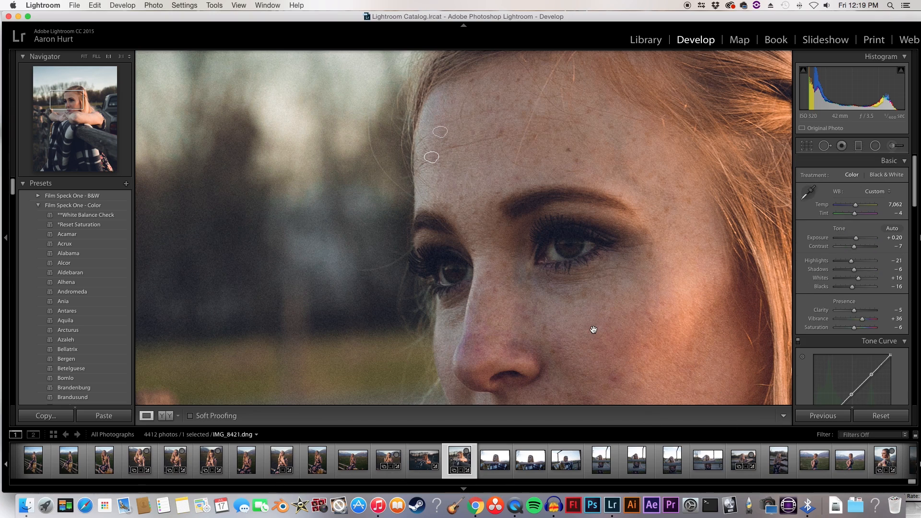
left_click(472, 185)
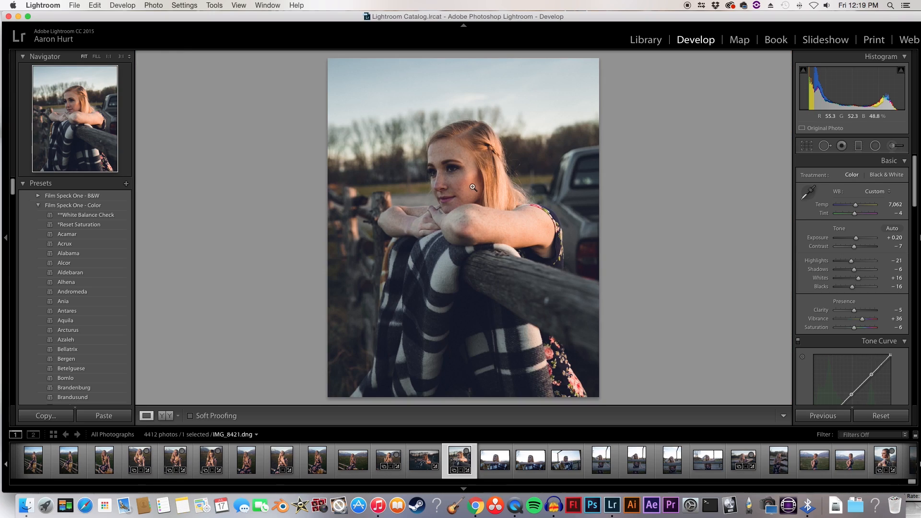
Step: In the tone curve's red channel, lower the midpoint to about 50.2 / 49.0 % and add shadow and highlight points
scroll(829, 309, "down", 5)
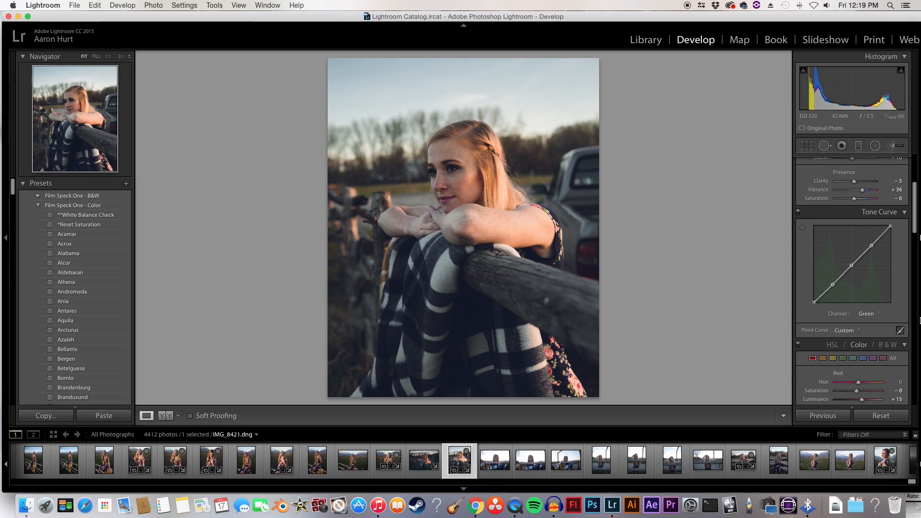
left_click(865, 315)
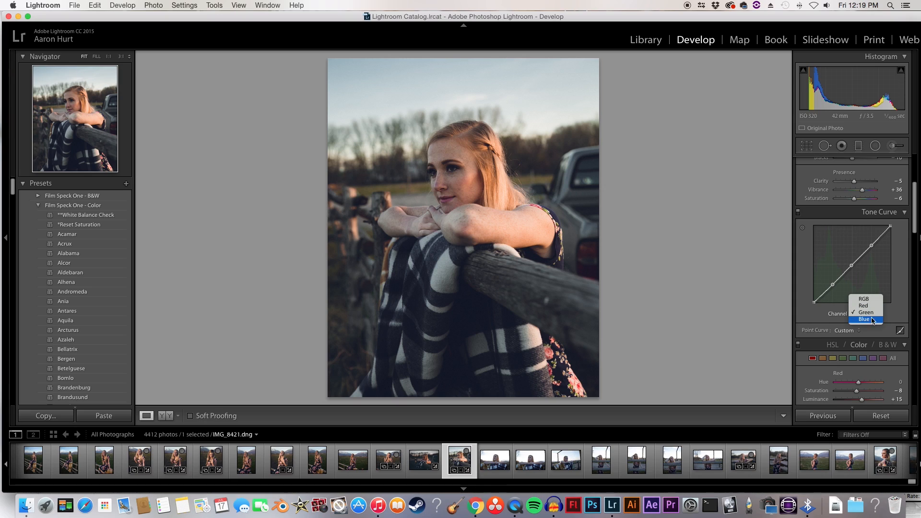
left_click(863, 305)
left_click(852, 264)
left_click_drag(852, 264, 852, 264)
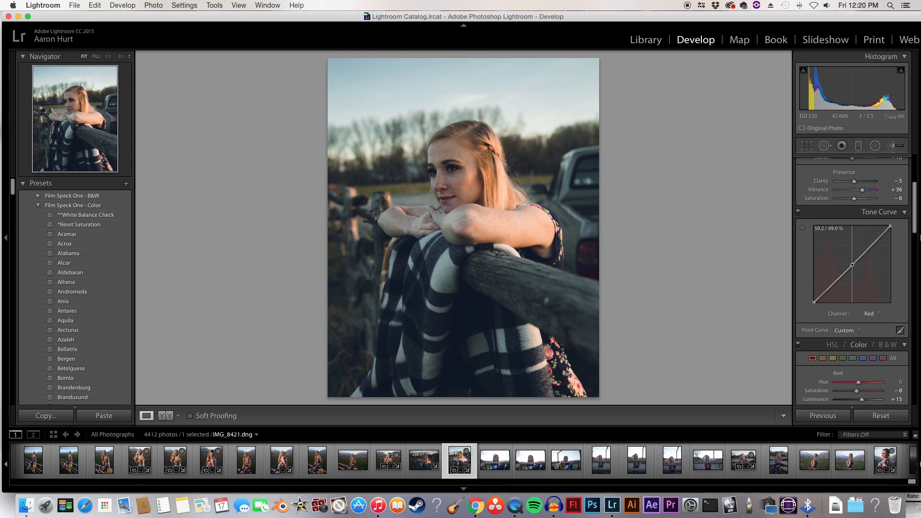
left_click(831, 286)
left_click(870, 245)
scroll(861, 278, "up", 3)
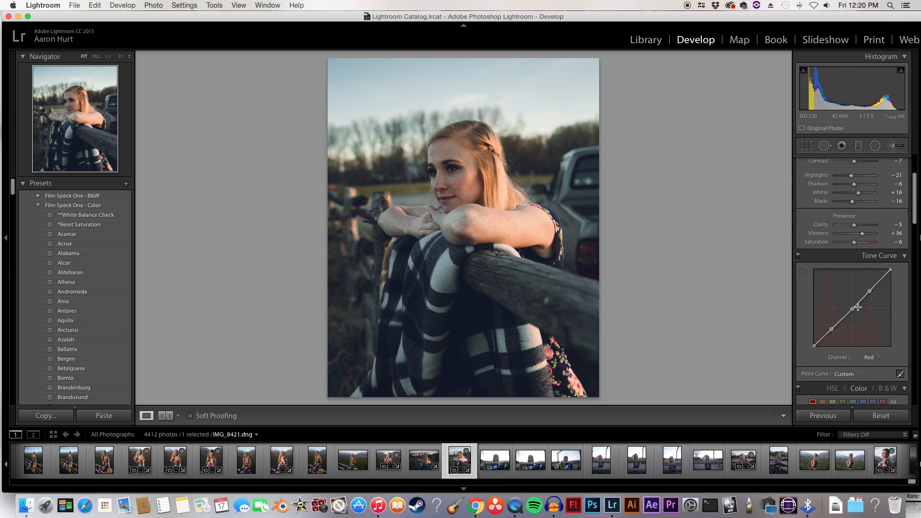
Step: Nudge the midpoint of the RGB tone curve slightly, return to the red channel, and compare the photo side by side with its original
left_click(876, 358)
left_click(866, 349)
left_click_drag(850, 307, 850, 307)
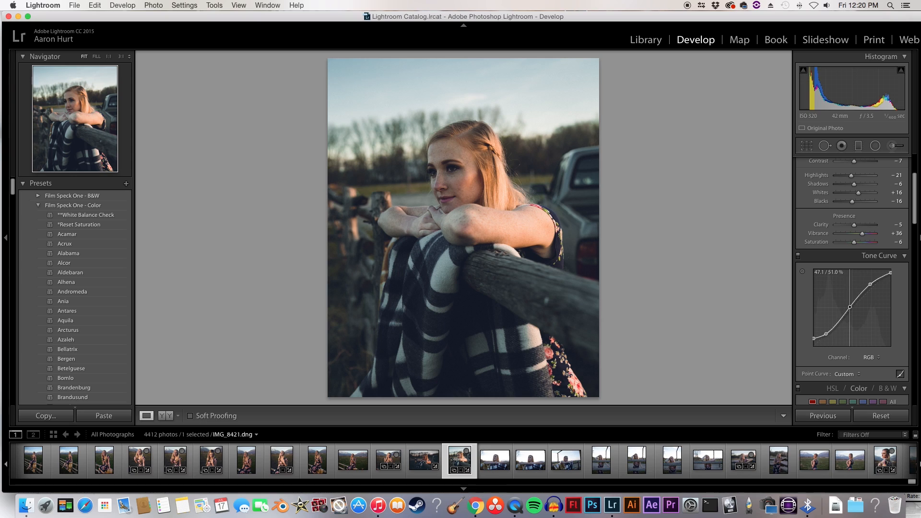
left_click(877, 363)
left_click(869, 365)
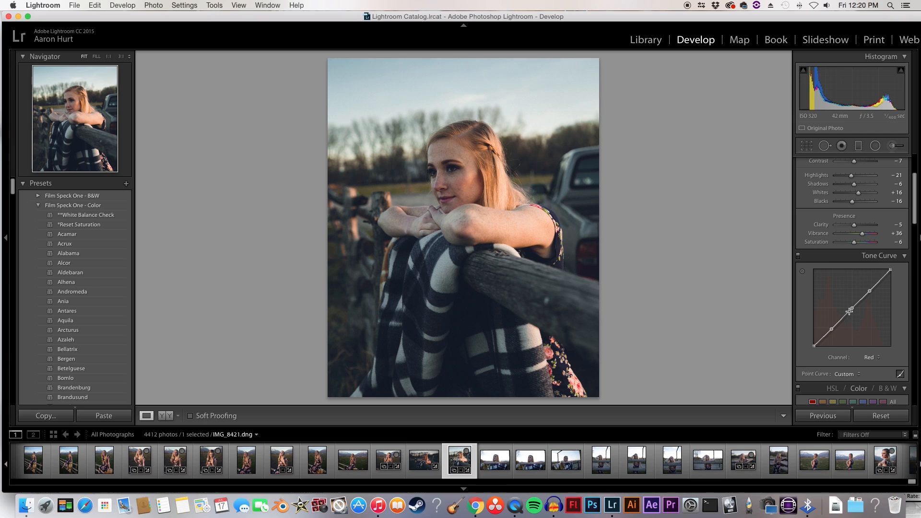
left_click(171, 416)
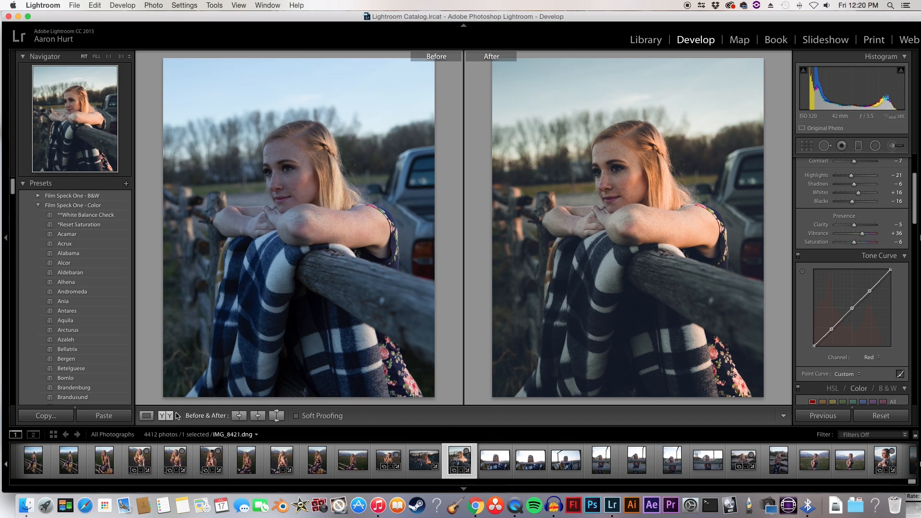
left_click(146, 416)
Step: In the blue channel's curve, set the midpoint to about 47.5 / 44.7 % and fine-tune the shadow and highlight points
left_click(878, 358)
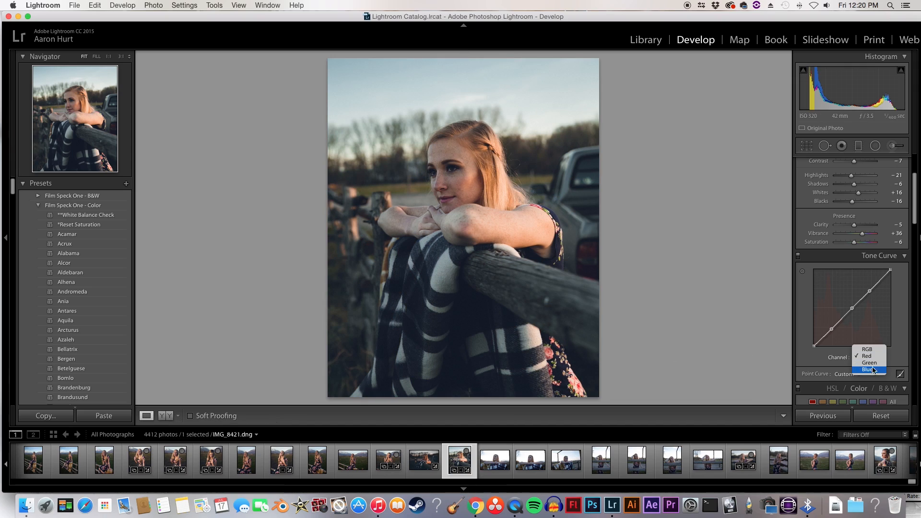
left_click(868, 374)
left_click_drag(853, 312, 850, 311)
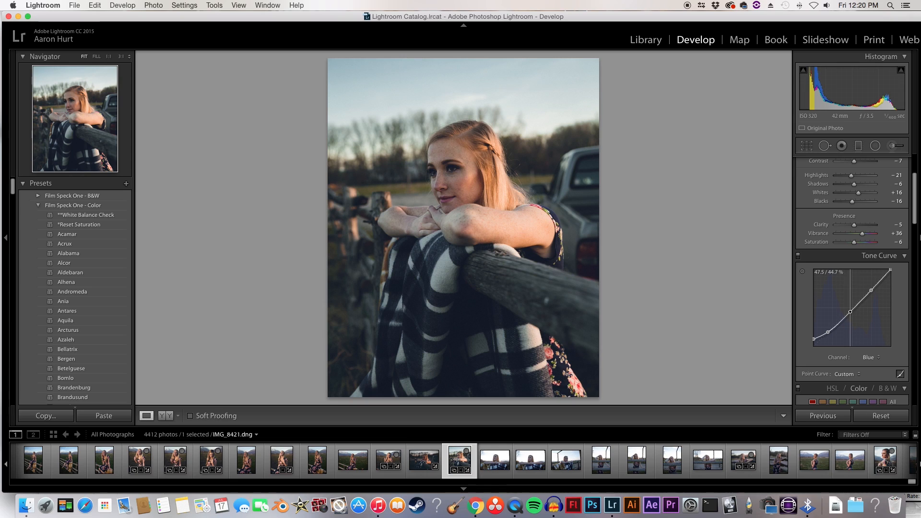
left_click(828, 332)
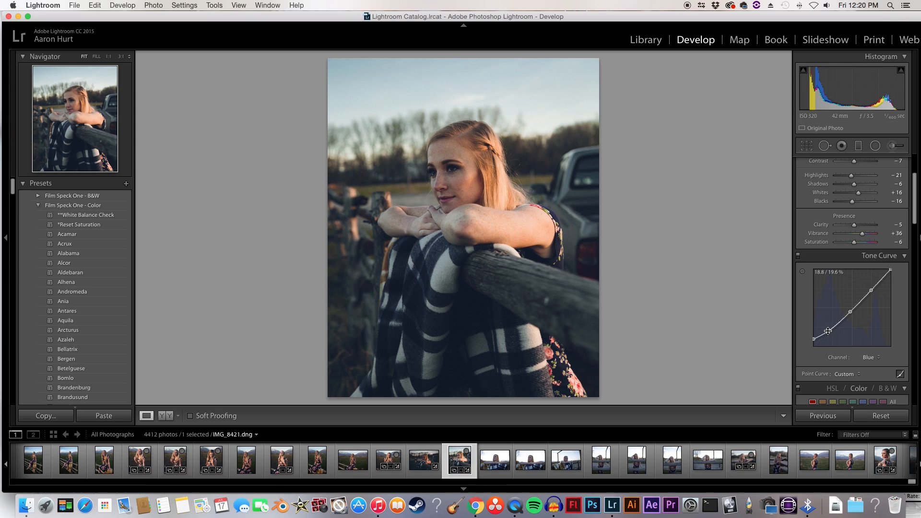
left_click(871, 290)
left_click_drag(872, 290, 873, 289)
Step: Fine-tune the aqua hue to -1 in the HSL adjustments
scroll(832, 276, "down", 2)
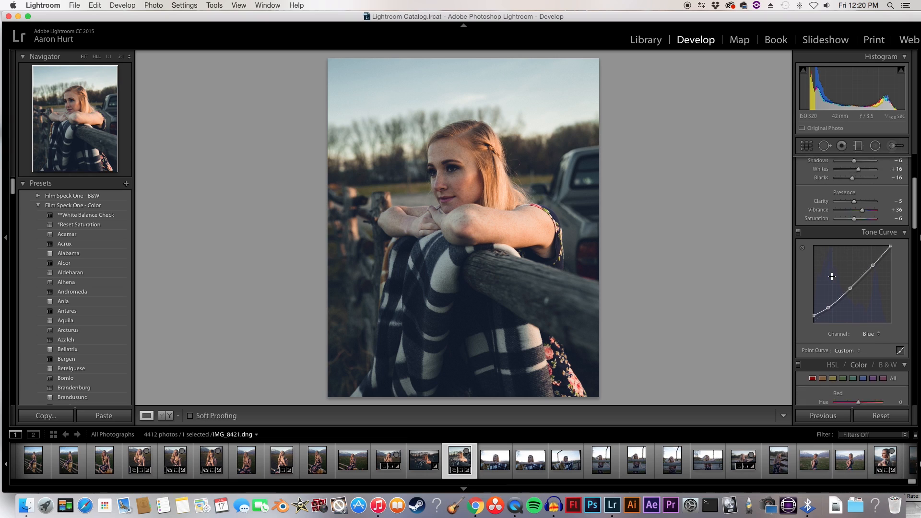
scroll(832, 276, "down", 10)
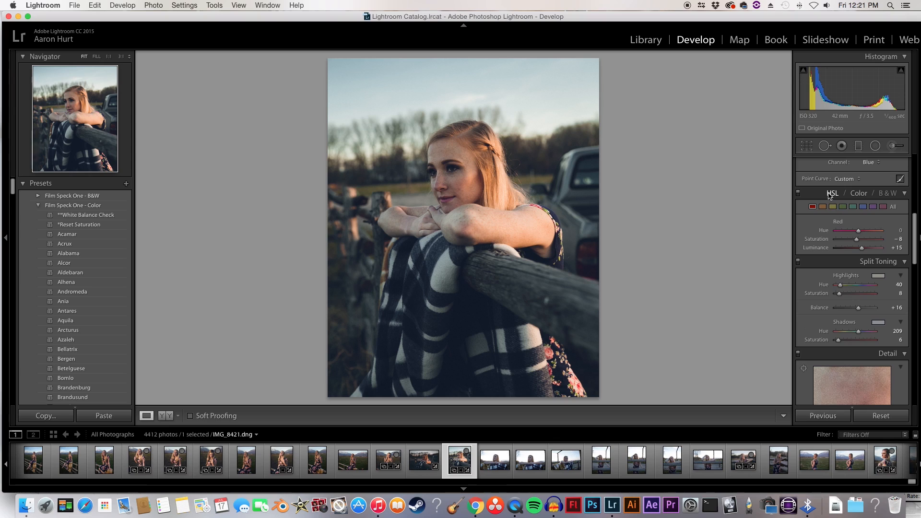
left_click(832, 193)
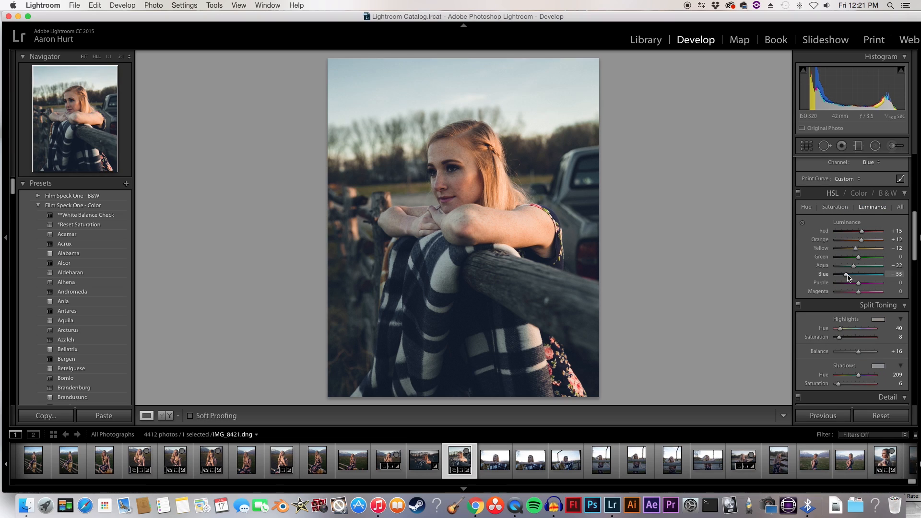
left_click(807, 209)
mouse_move(857, 265)
left_mouse_down()
mouse_move(848, 266)
mouse_move(859, 266)
left_mouse_up()
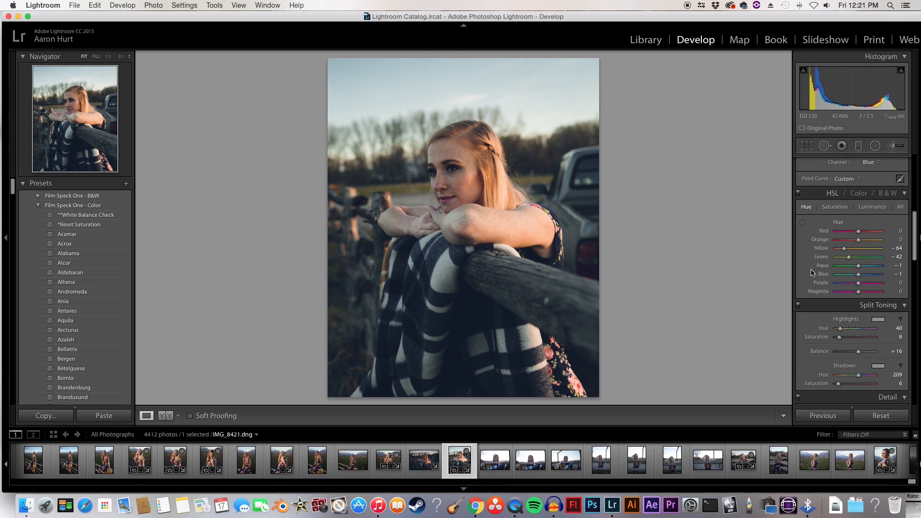
Step: Try a higher overall exposure, step it back down, and preview the photo full screen
scroll(812, 272, "up", 10)
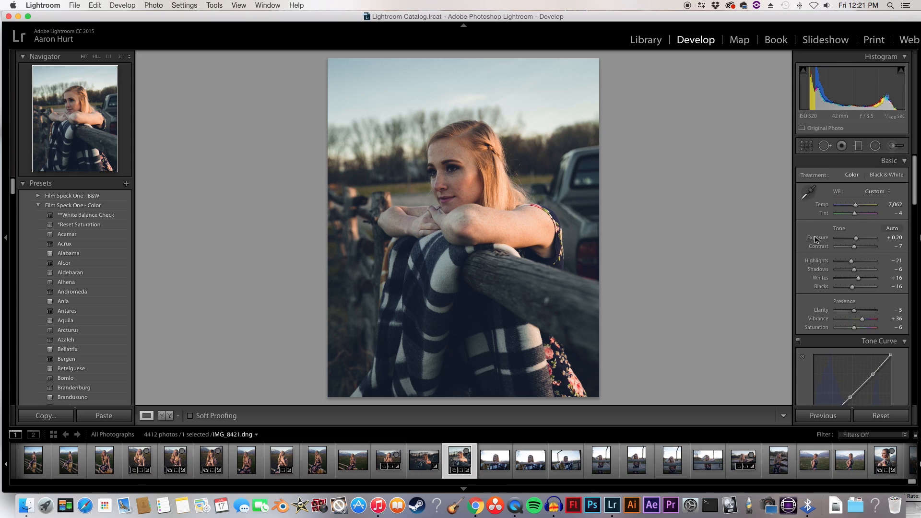
left_click(816, 238)
key("equal")
key("minus")
key("f")
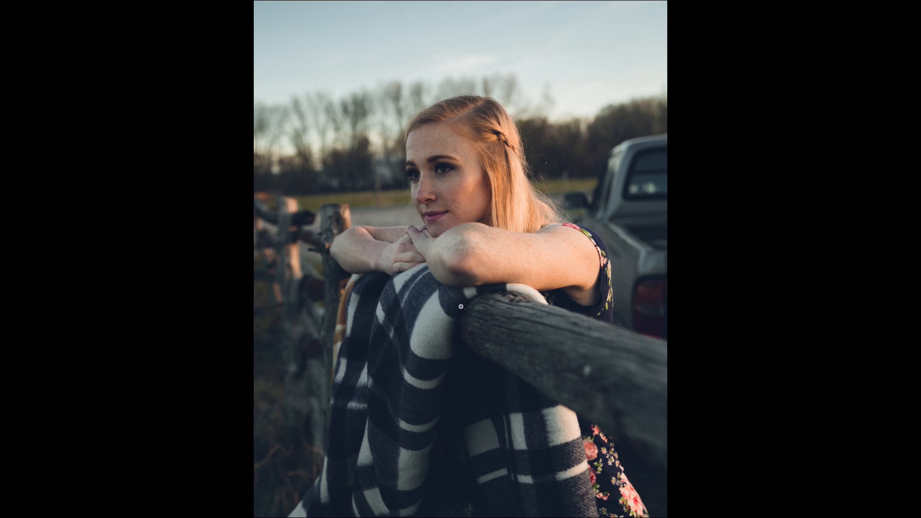